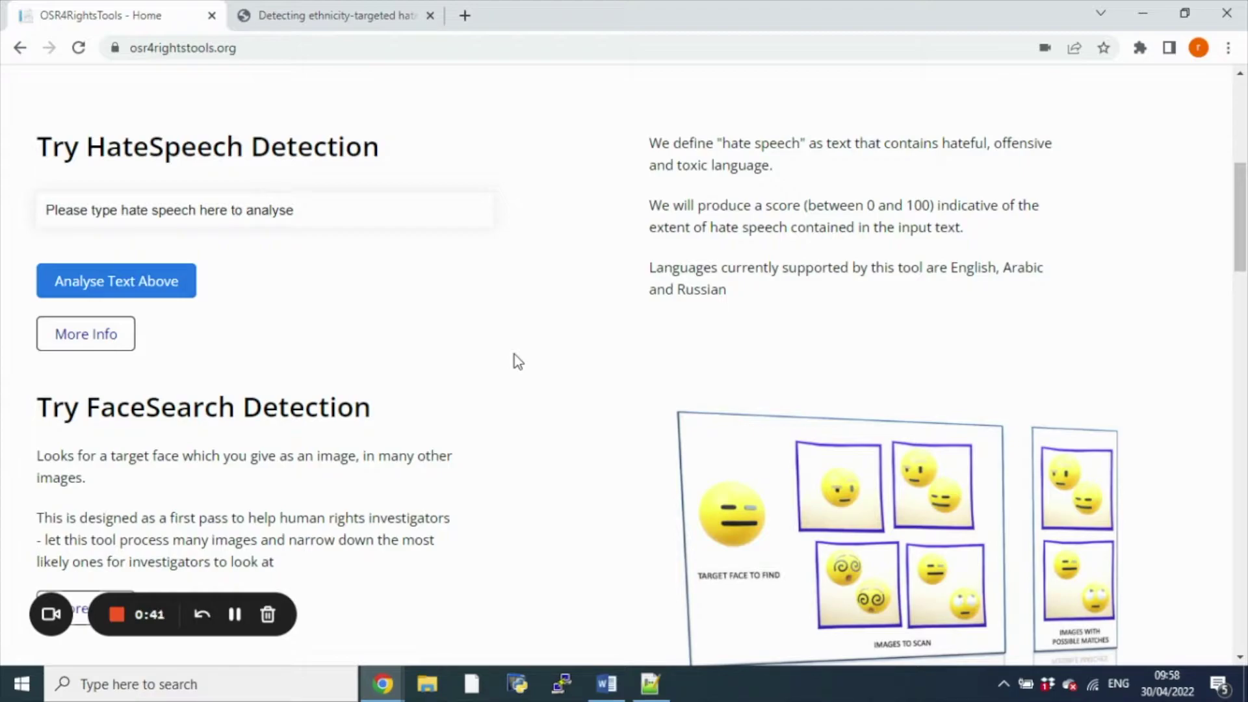
# Step: Bring up the Notepad++ file holding the Russian sample comments
pyautogui.click(650, 683)
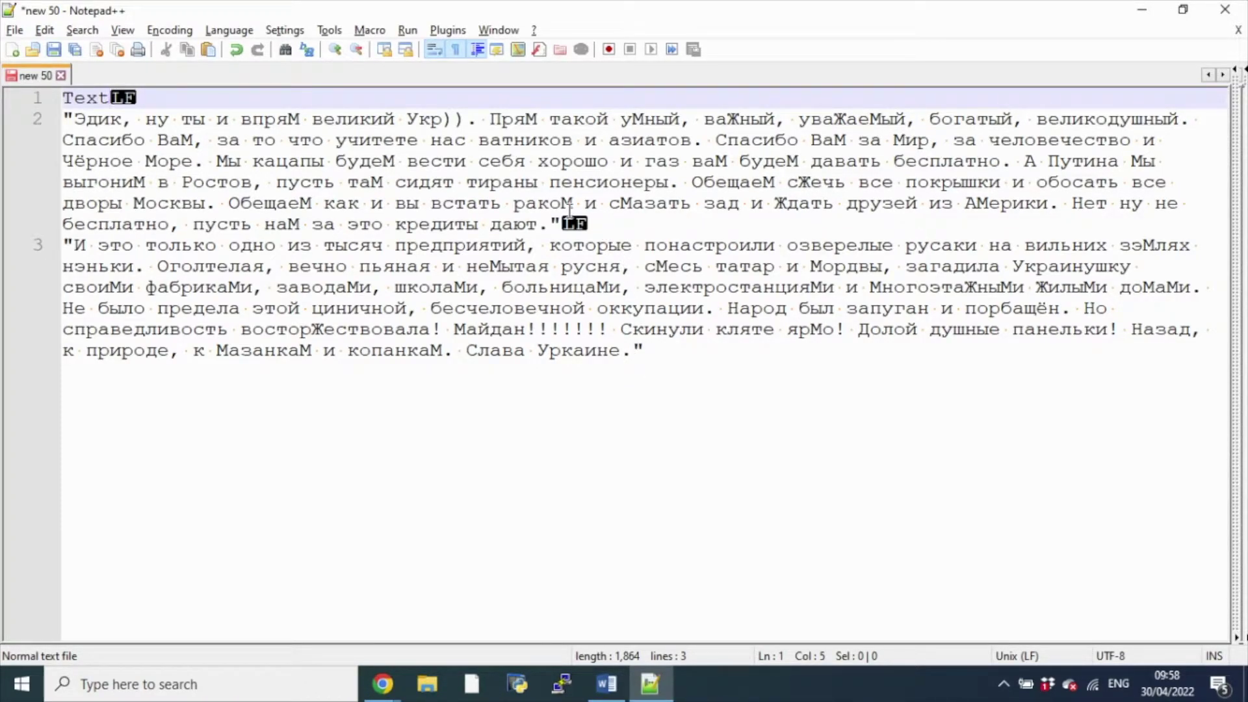
# Step: Glance at the hate speech paper, then check the Text header and both Russian samples
pyautogui.hotkey('alt', 'Tab')
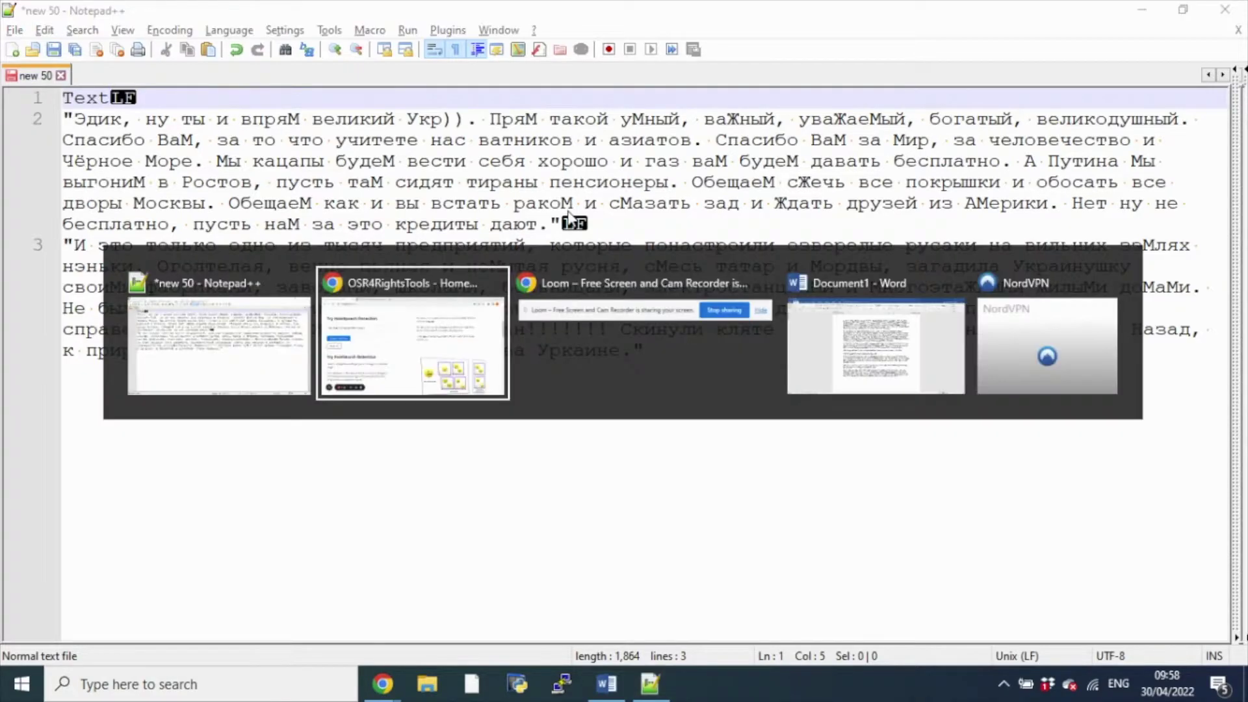
pyautogui.click(329, 8)
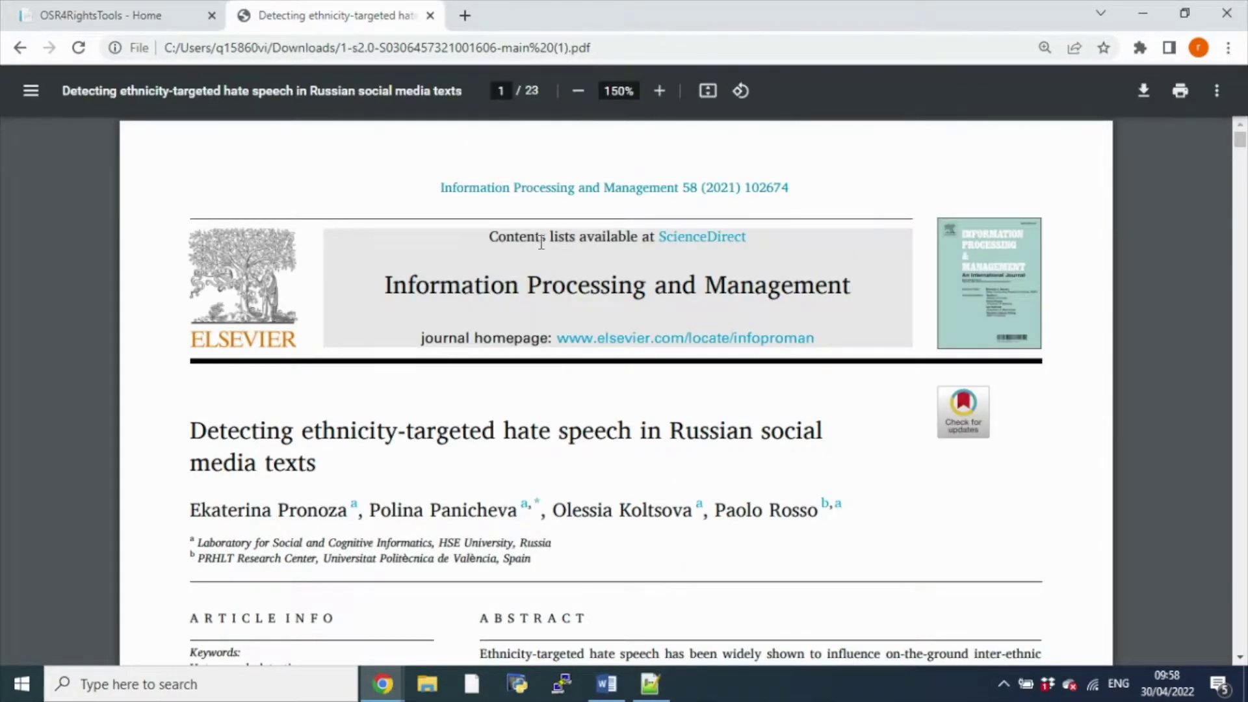
pyautogui.hotkey('alt', 'Tab')
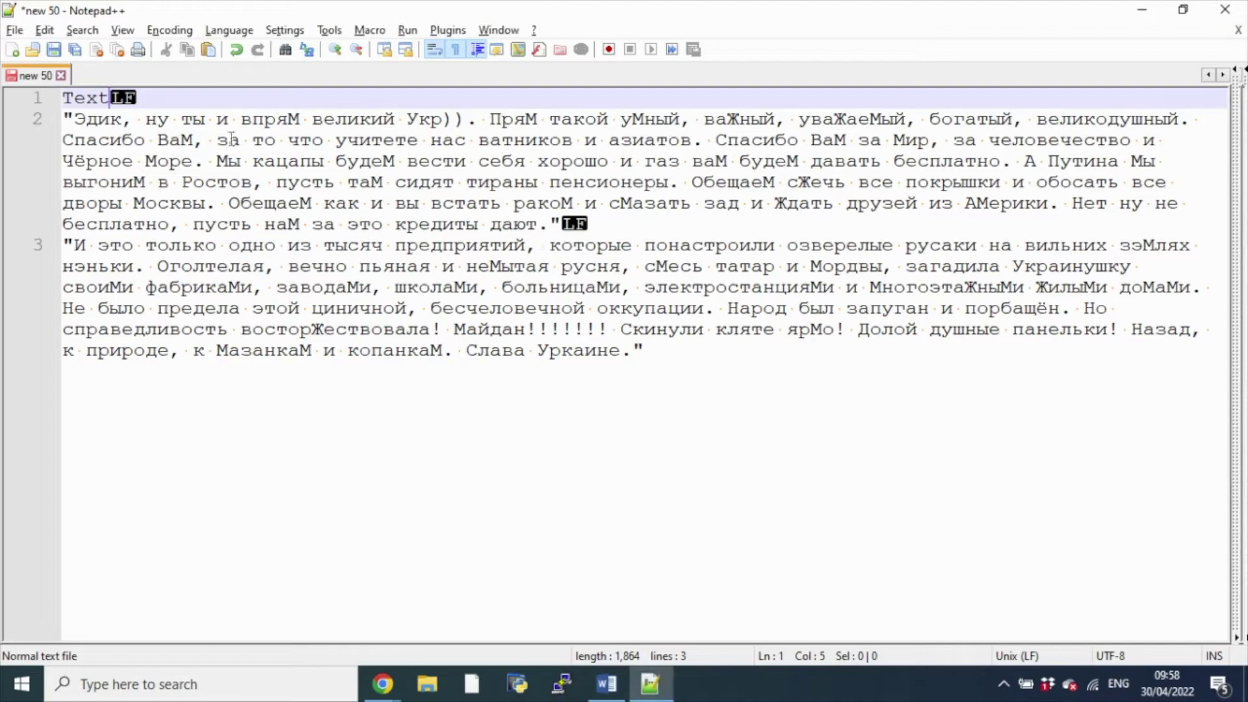
pyautogui.doubleClick(104, 96)
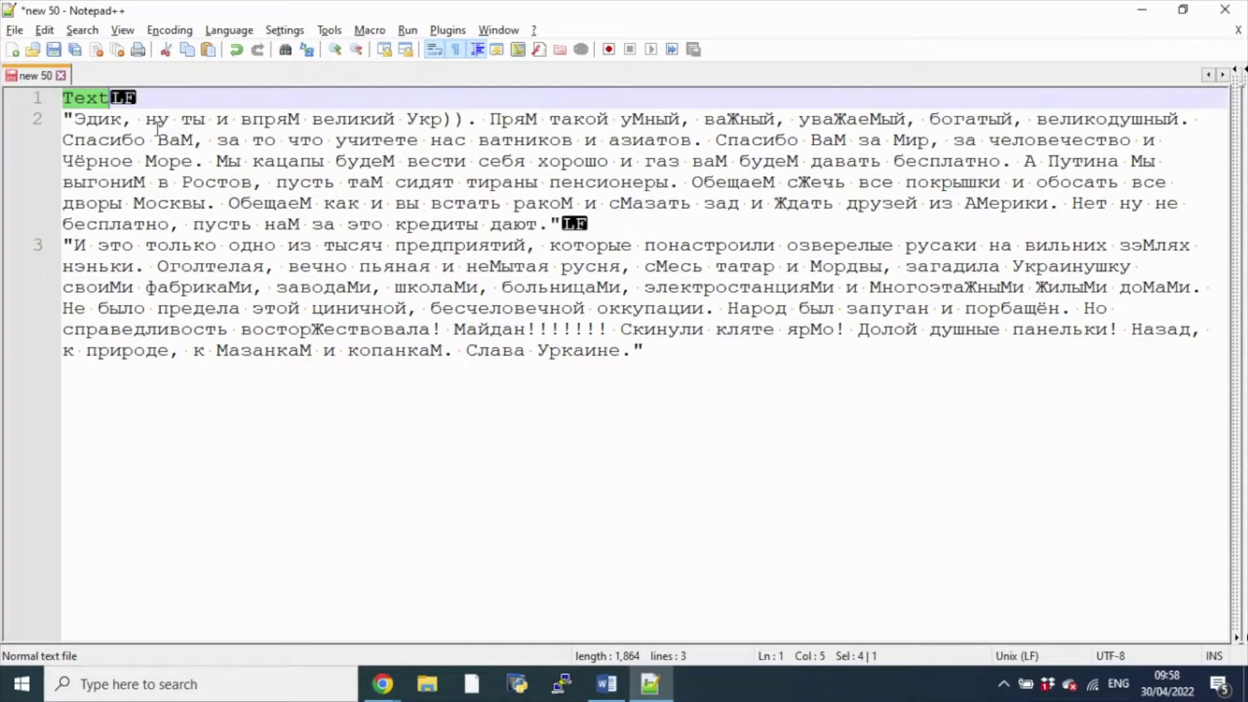
pyautogui.click(198, 185)
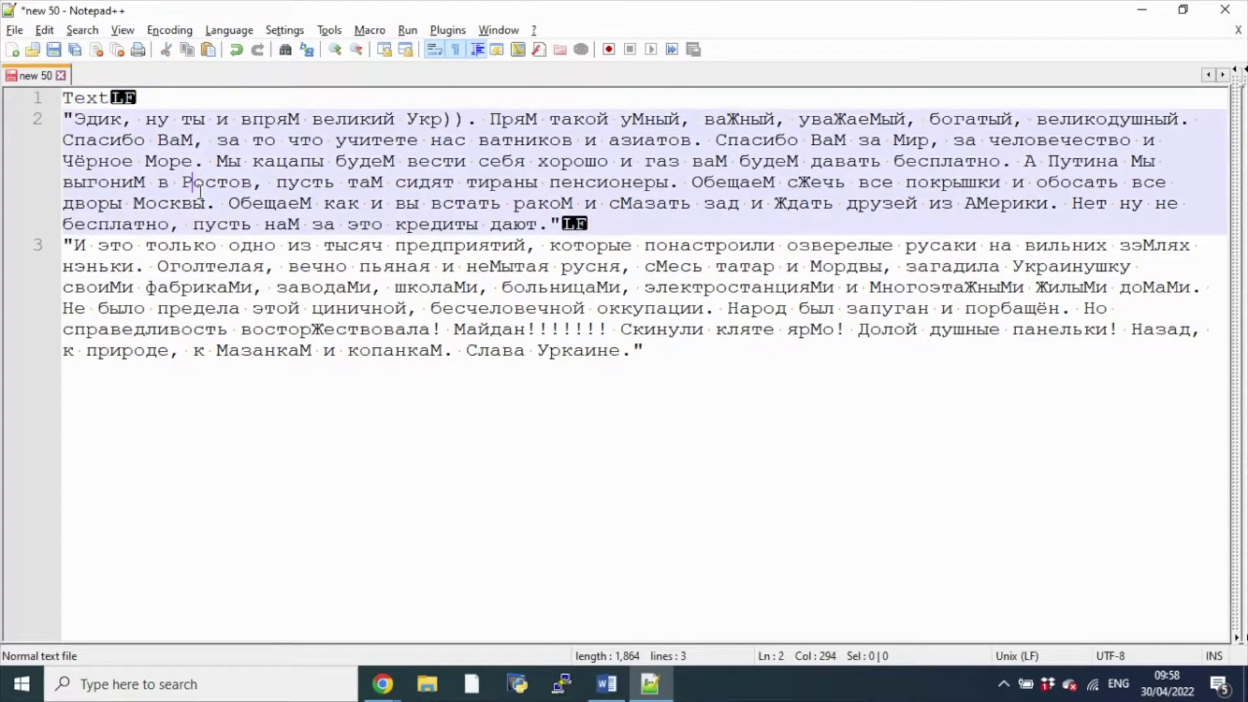
pyautogui.click(240, 309)
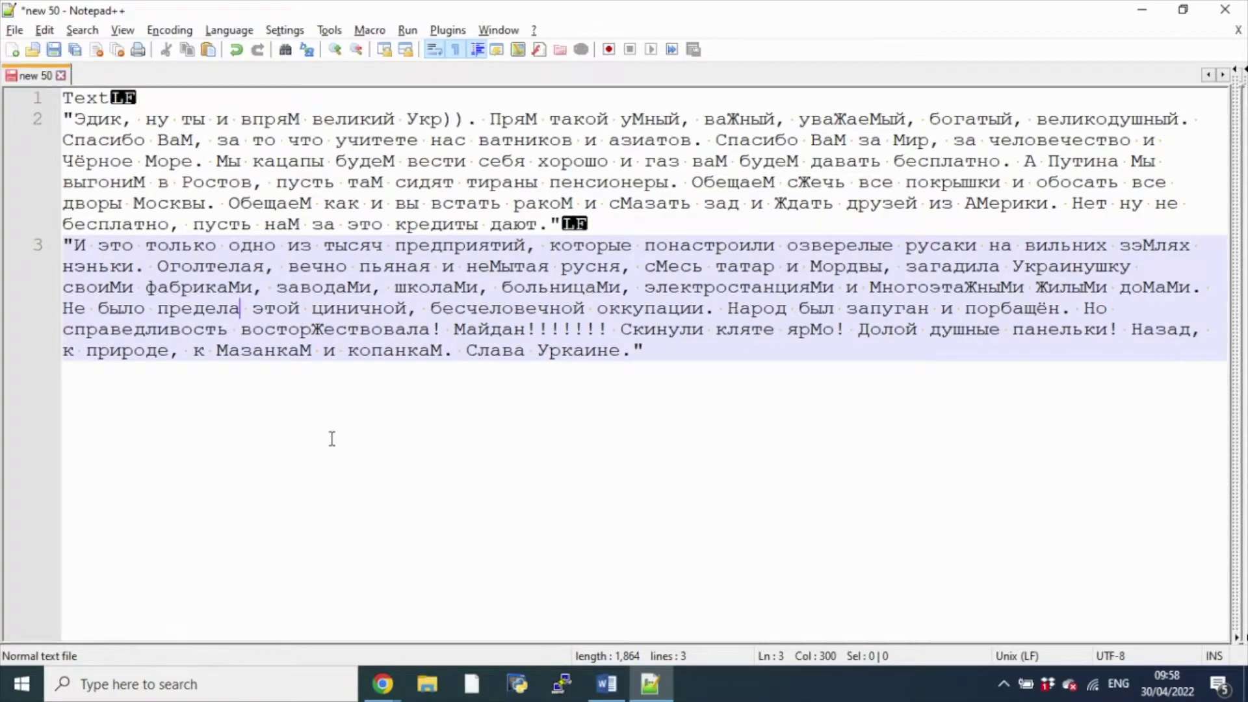
# Step: Save the sample comments as testRussian.csv in Downloads
pyautogui.hotkey('ctrl', 's')
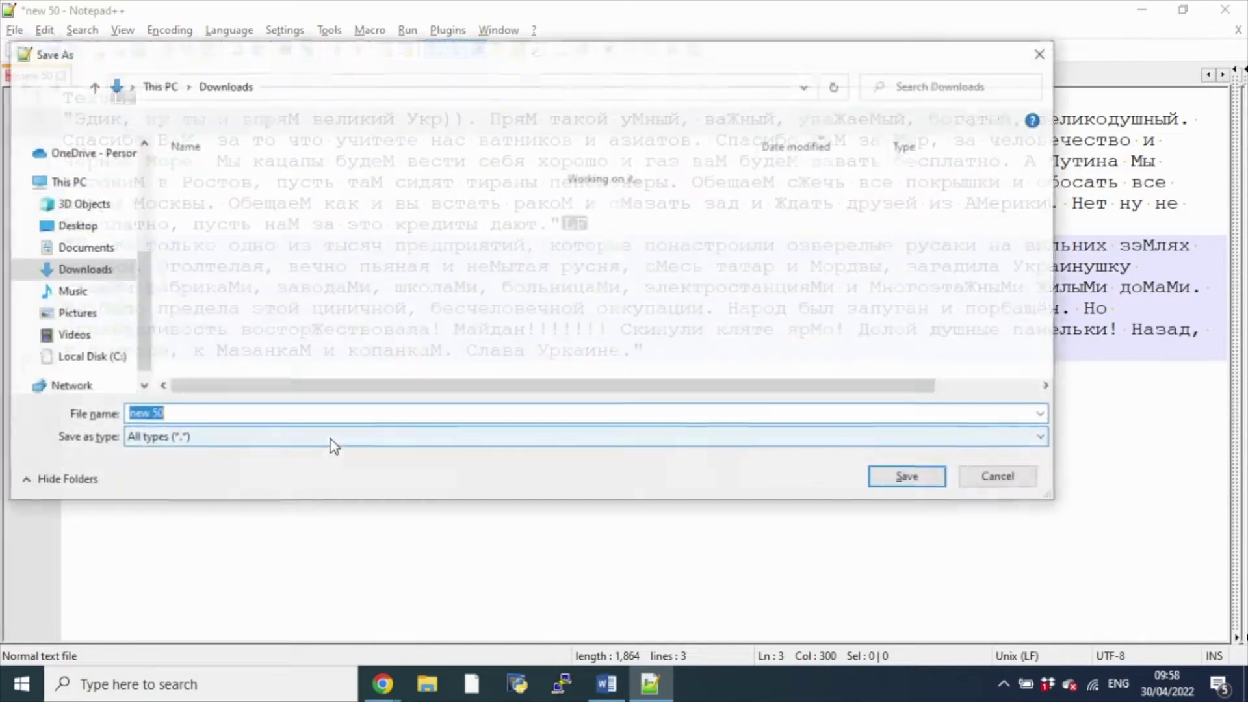
pyautogui.write('testRussian.csv')
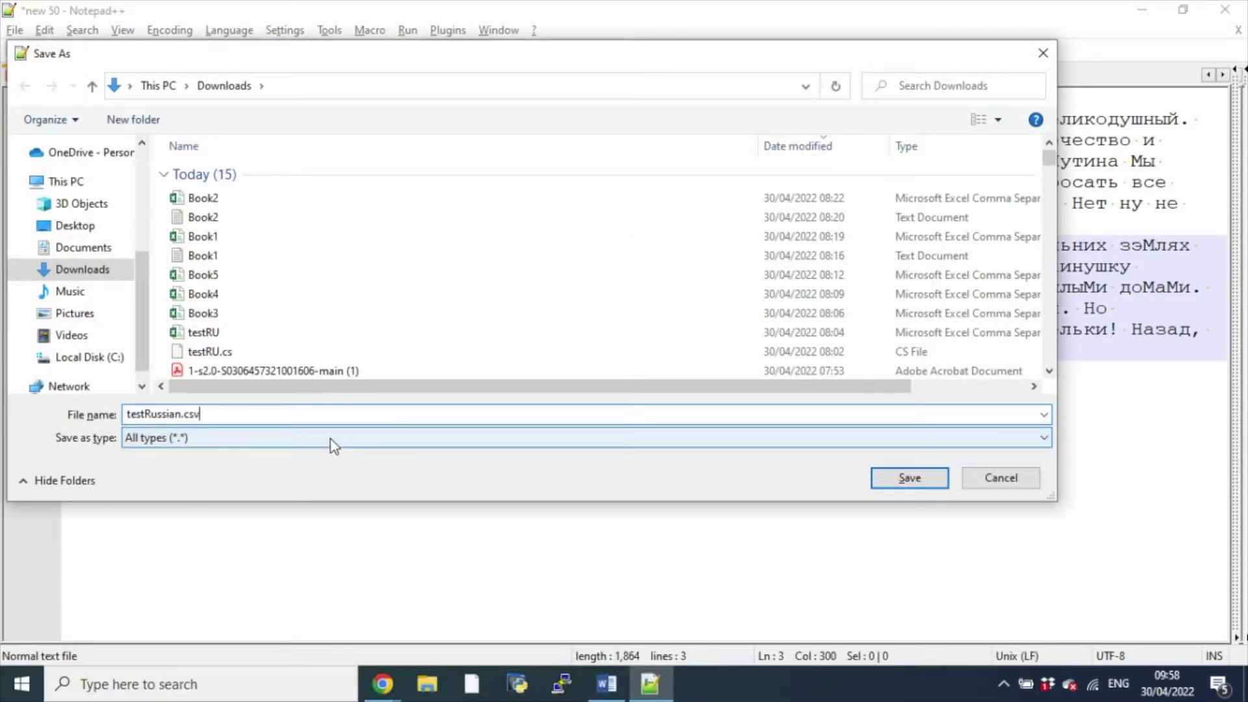
pyautogui.press('Return')
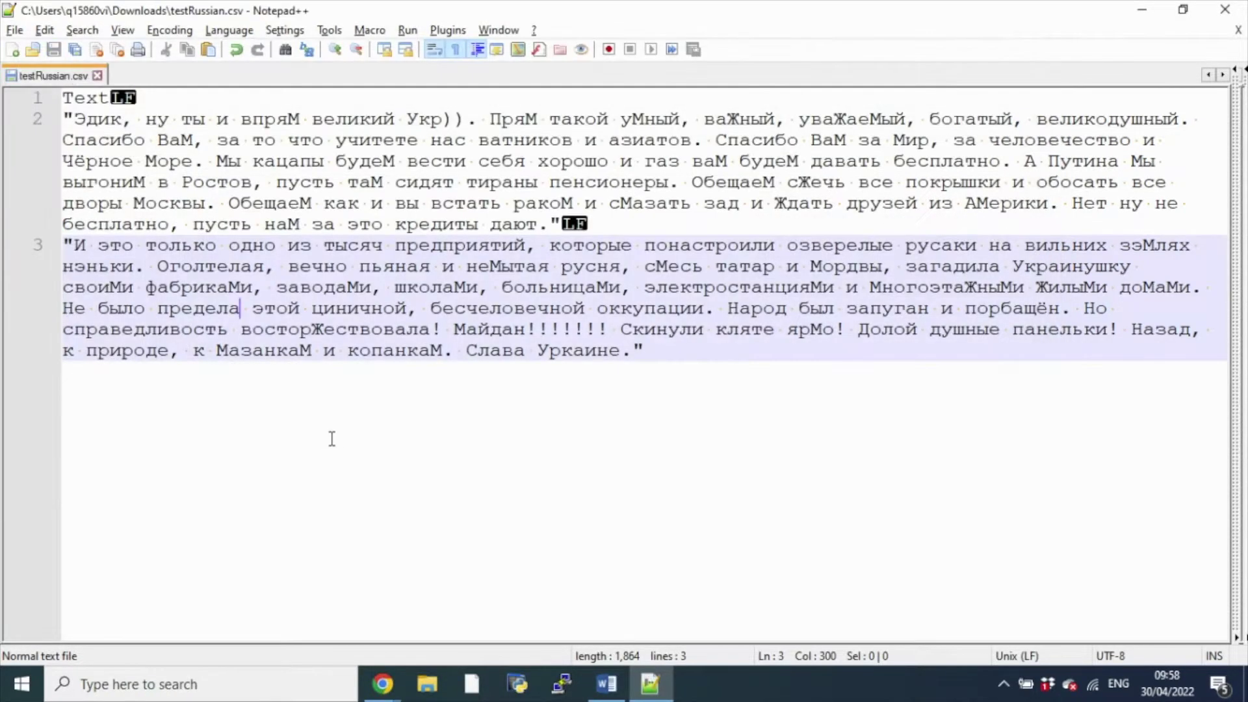
pyautogui.hotkey('alt', 'Tab')
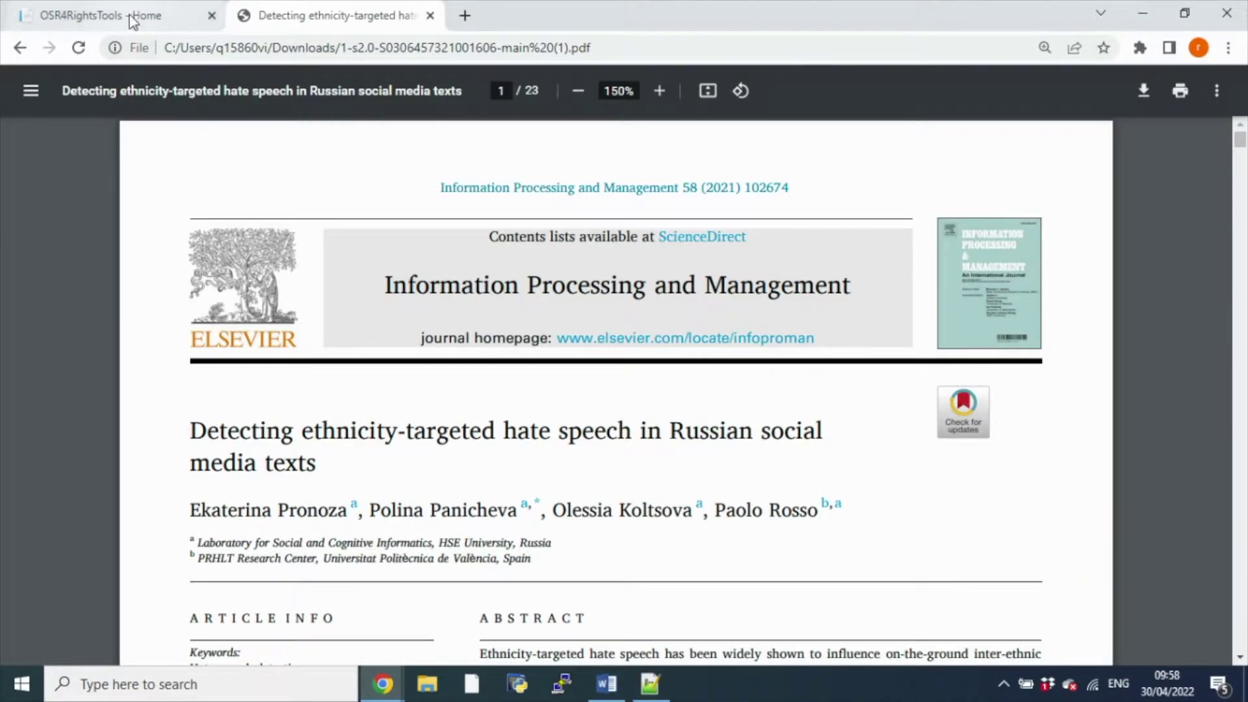
# Step: Upload testRussian.csv from Downloads on the HateSpeech page to start a detection job
pyautogui.click(110, 15)
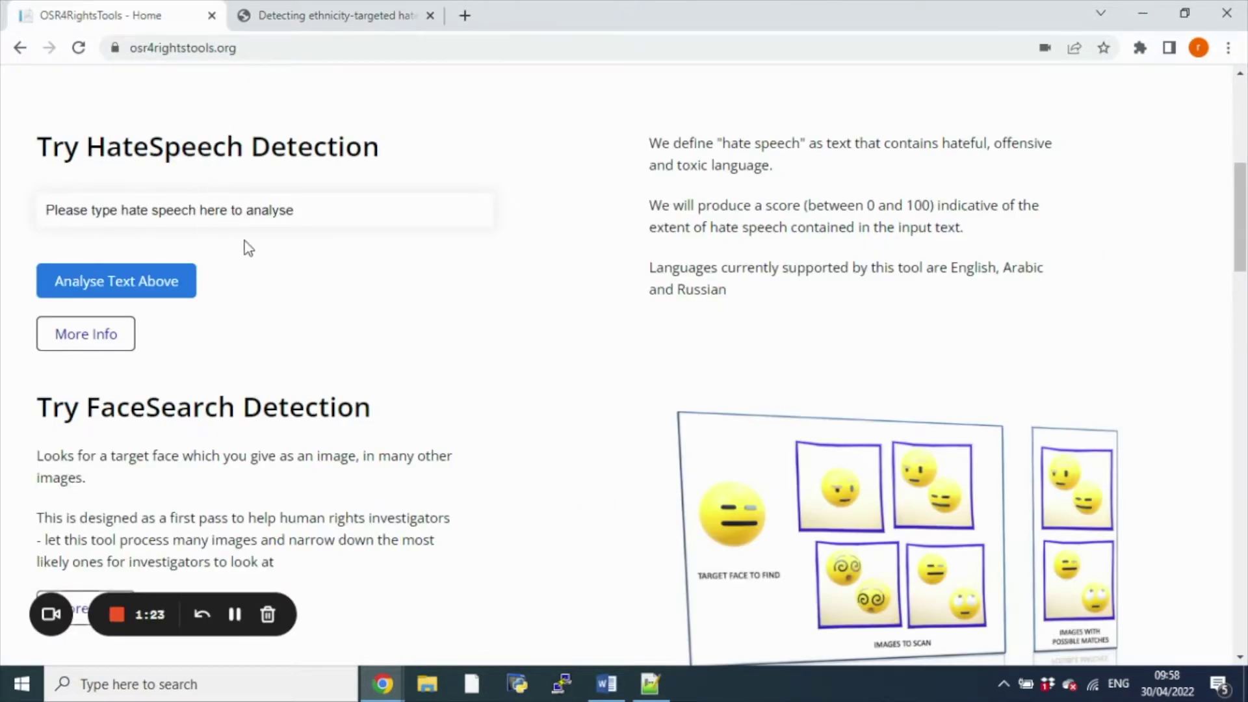
pyautogui.scroll(7, 271, 262)
pyautogui.click(208, 111)
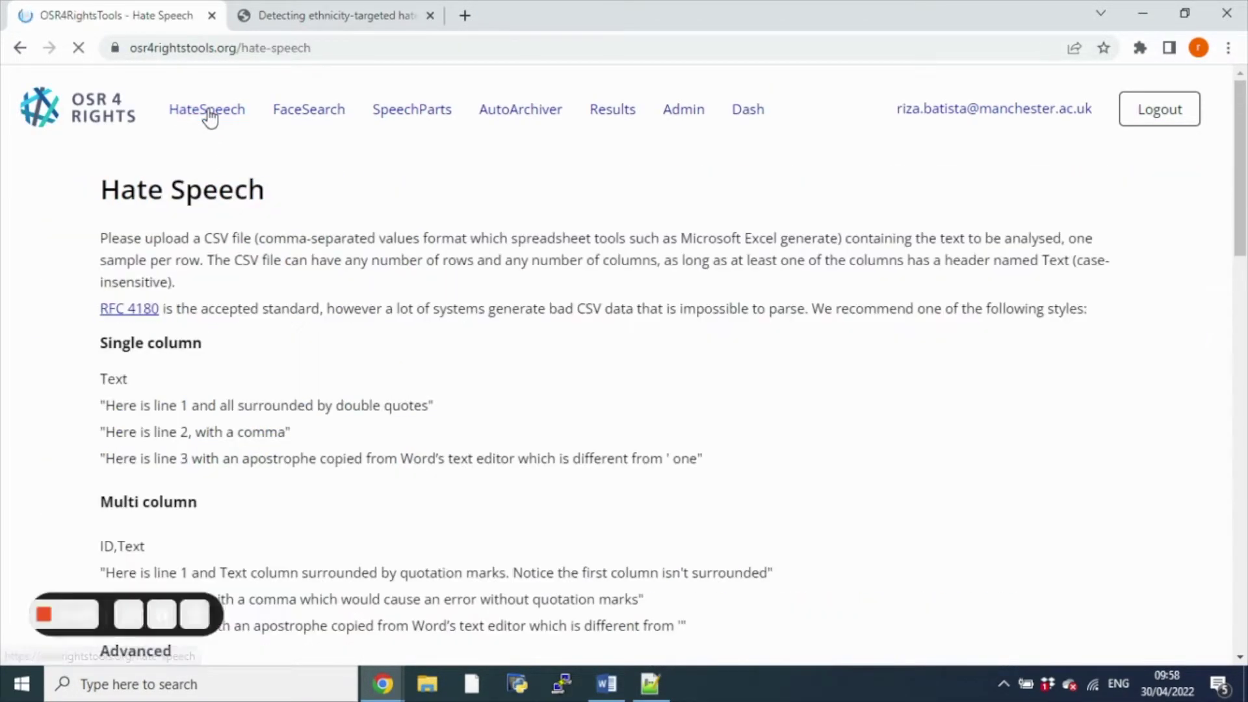
pyautogui.scroll(-1, 517, 360)
pyautogui.scroll(-7, 513, 360)
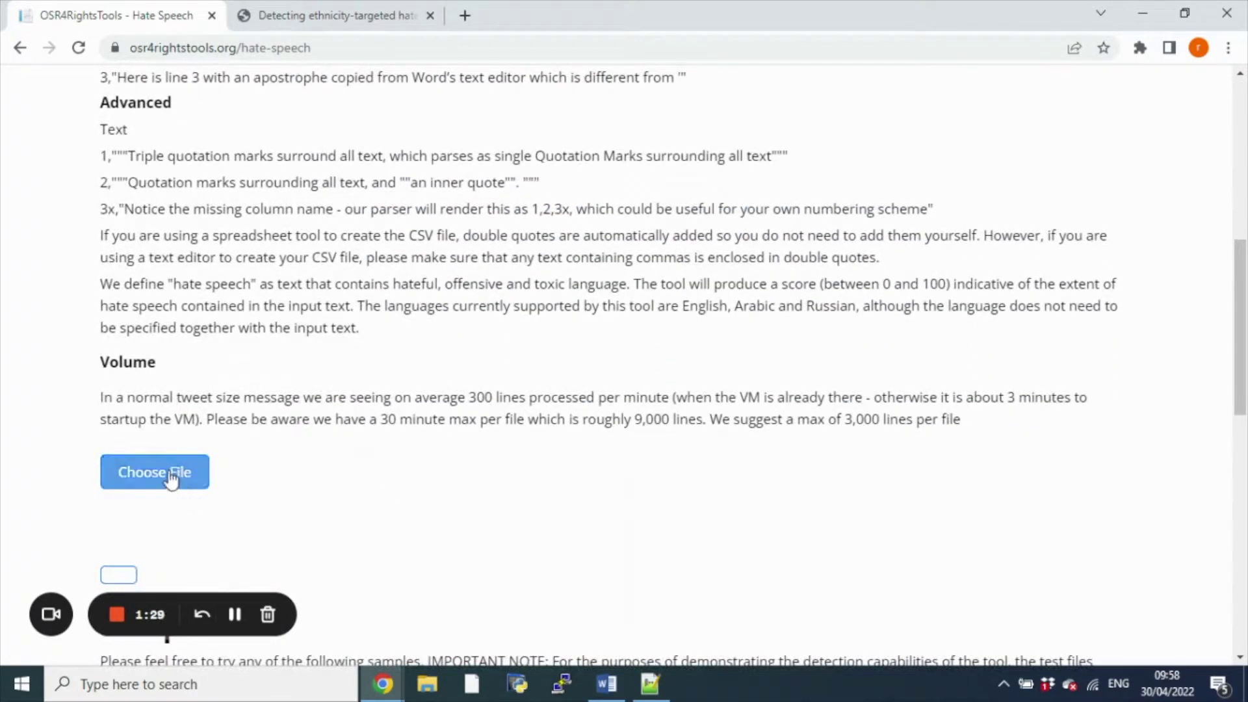
pyautogui.click(170, 480)
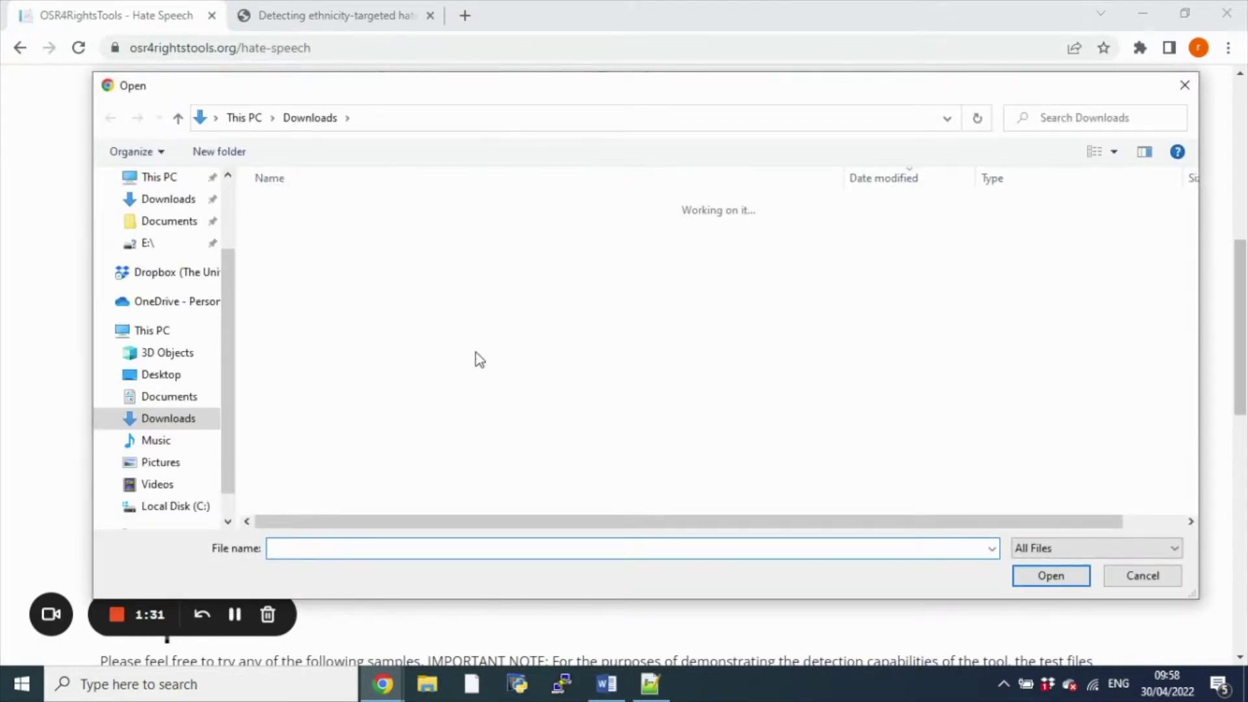
pyautogui.click(390, 232)
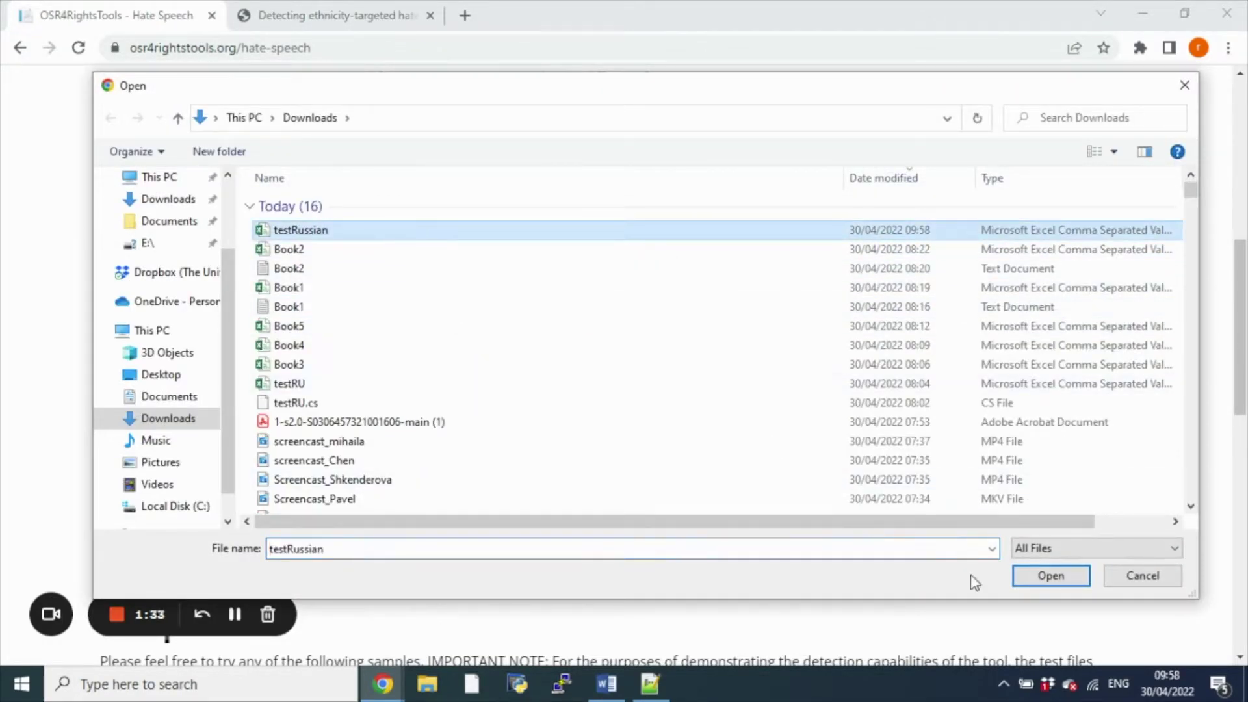
pyautogui.click(1029, 575)
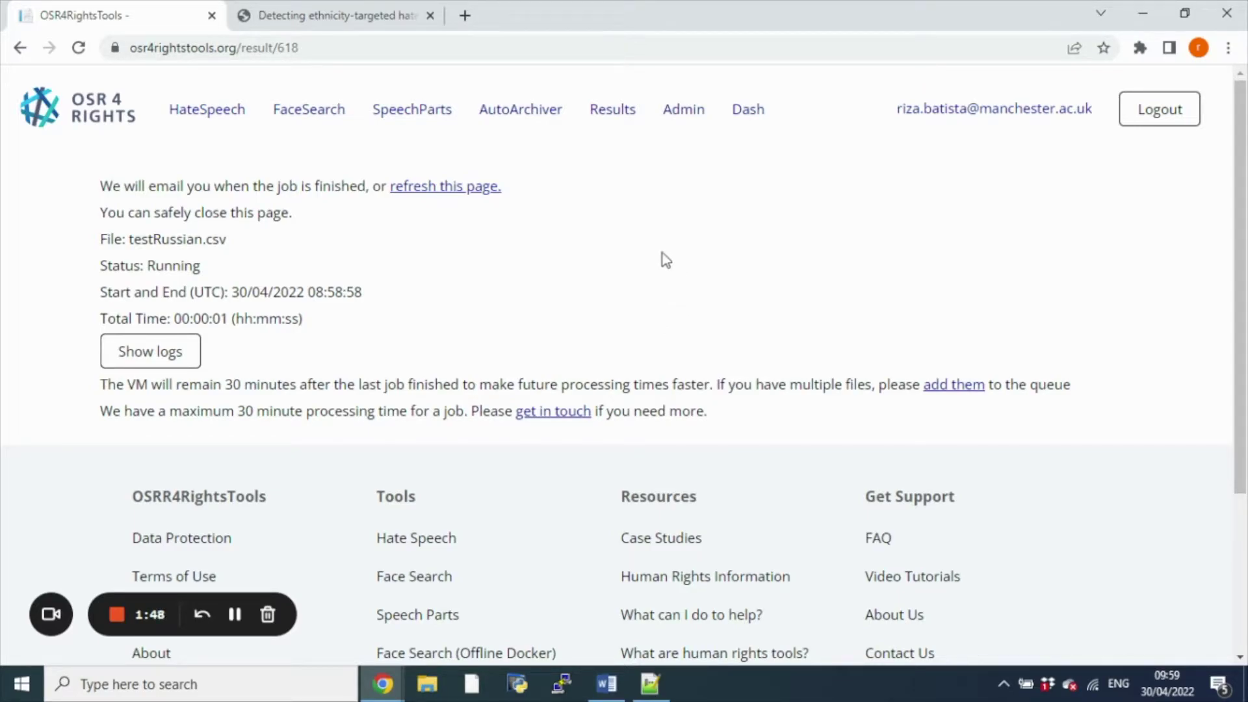
# Step: Refresh the result page so the finished testRussian.csv job shows both texts predicted as hate
pyautogui.click(453, 187)
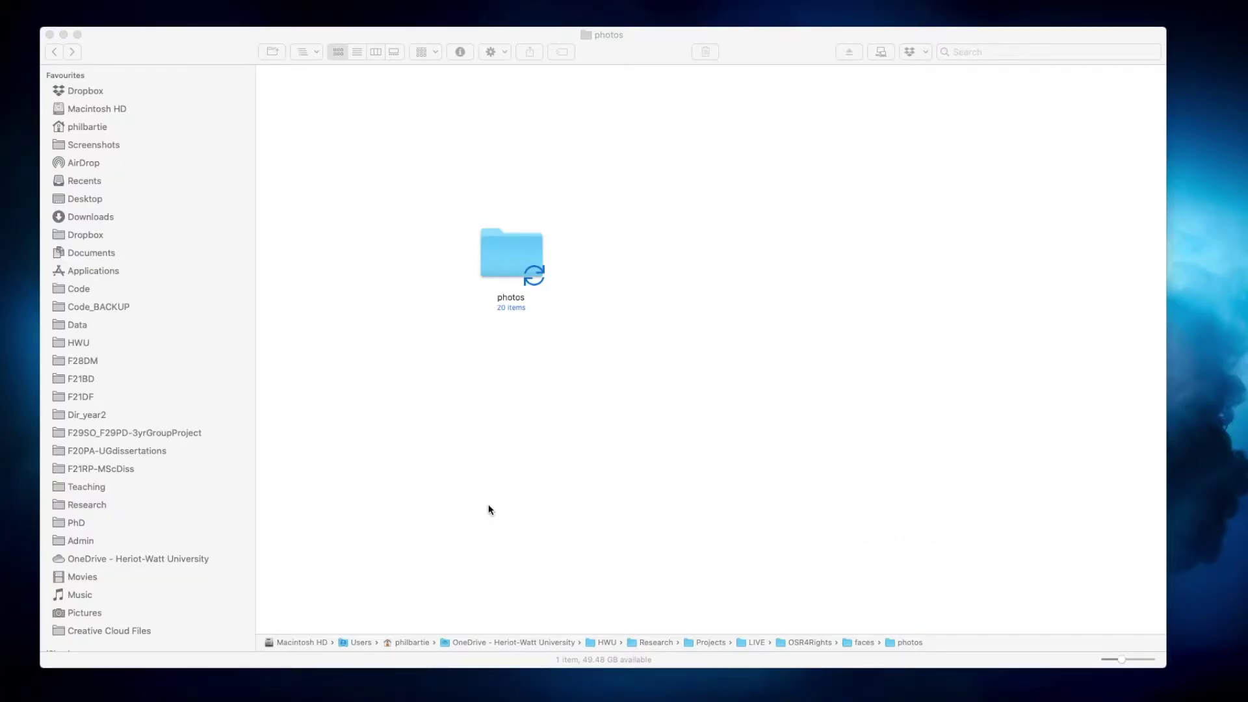
# Step: Open the photos folder and create a new folder named search
pyautogui.doubleClick(511, 258)
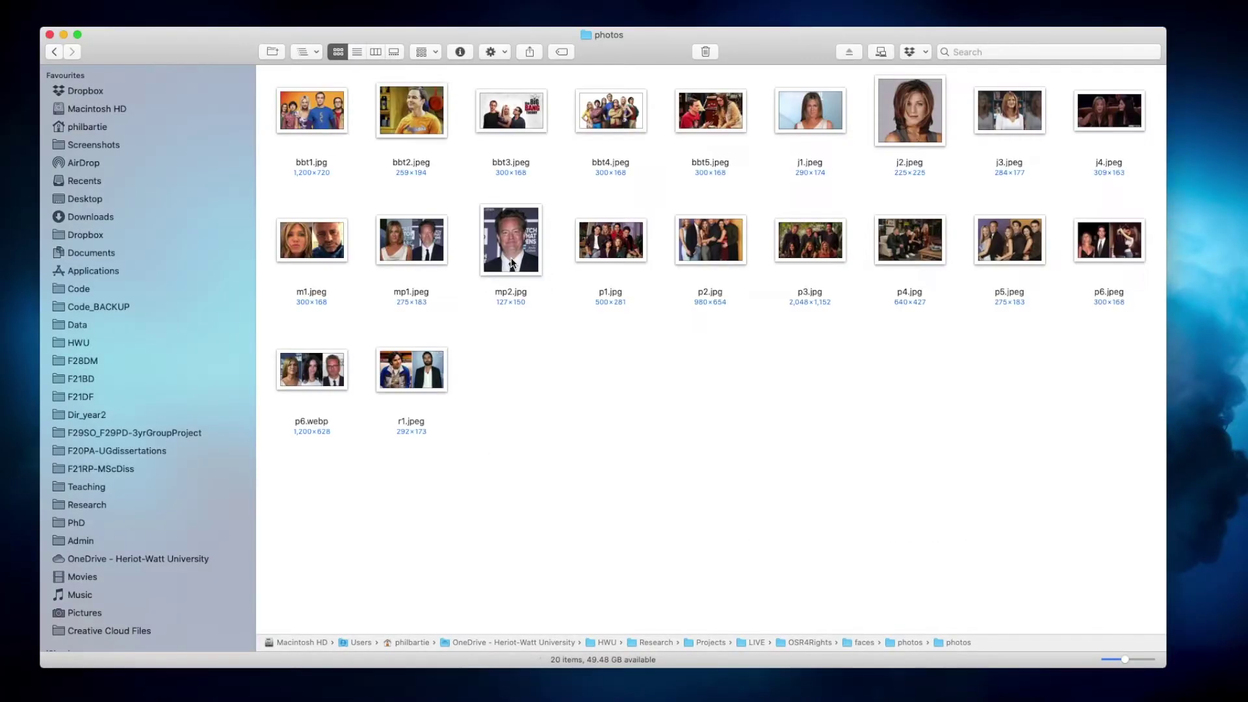
pyautogui.rightClick(544, 393)
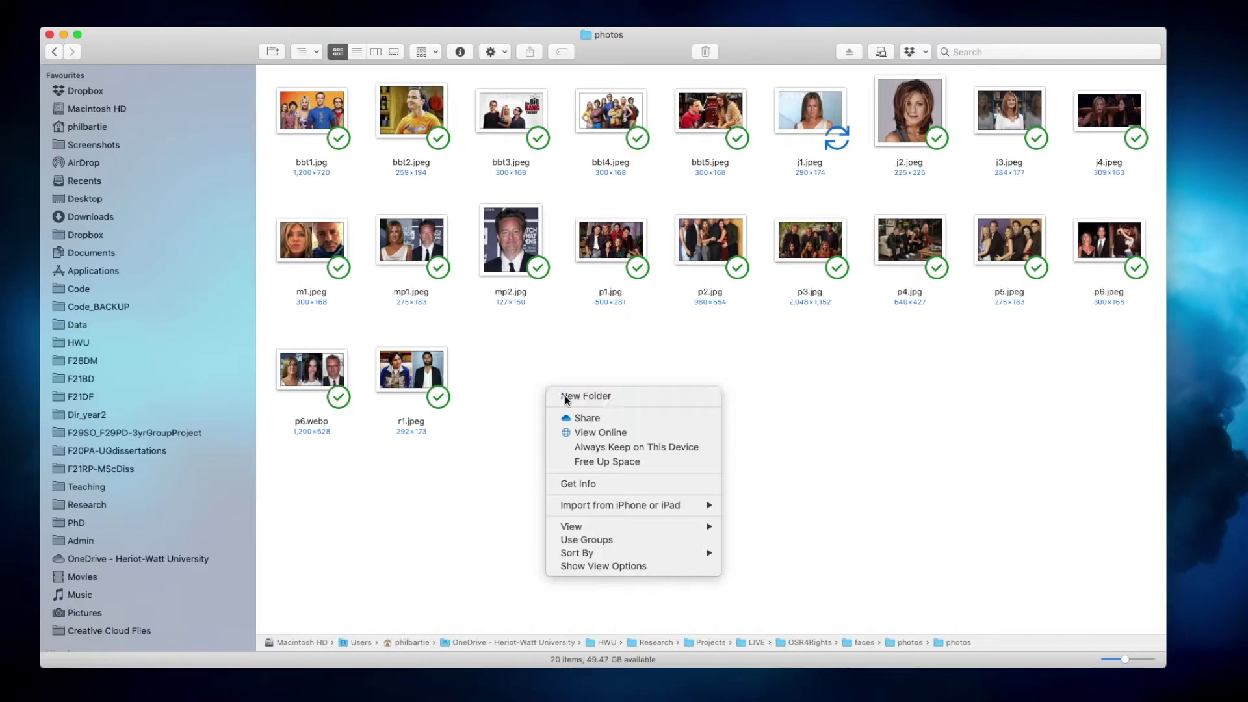
pyautogui.click(561, 393)
pyautogui.write('sea')
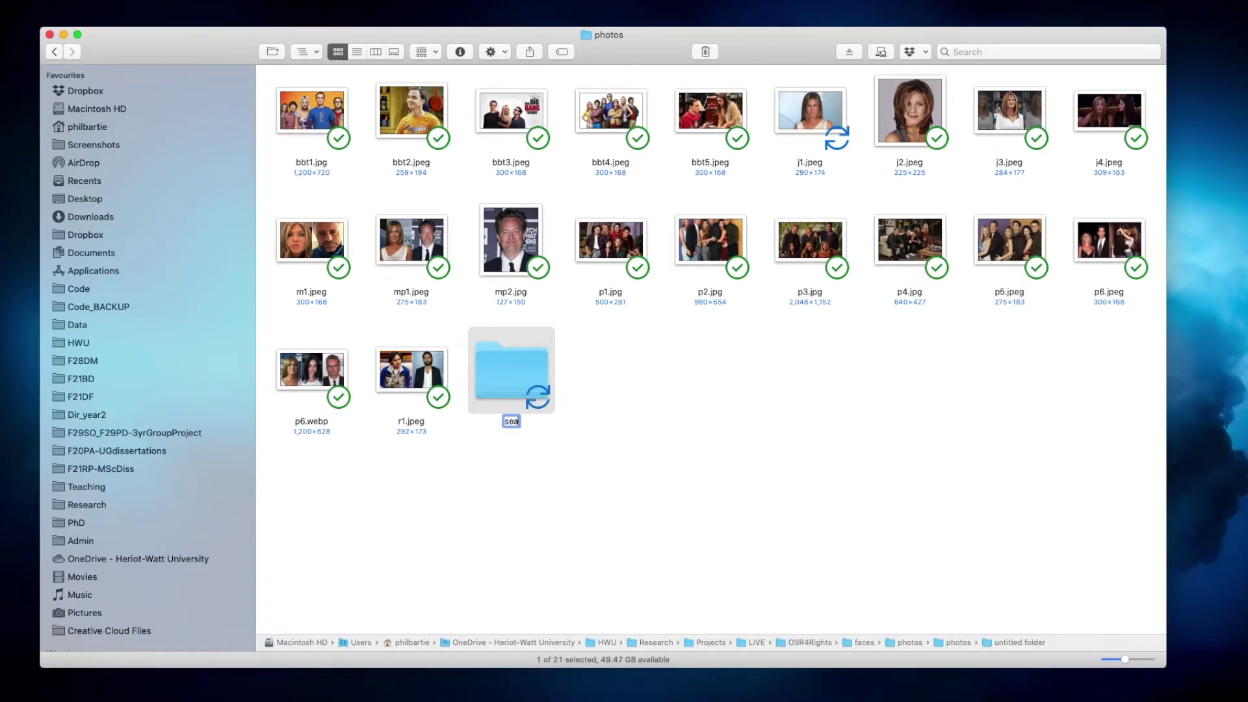
pyautogui.write('rch')
pyautogui.press('Return')
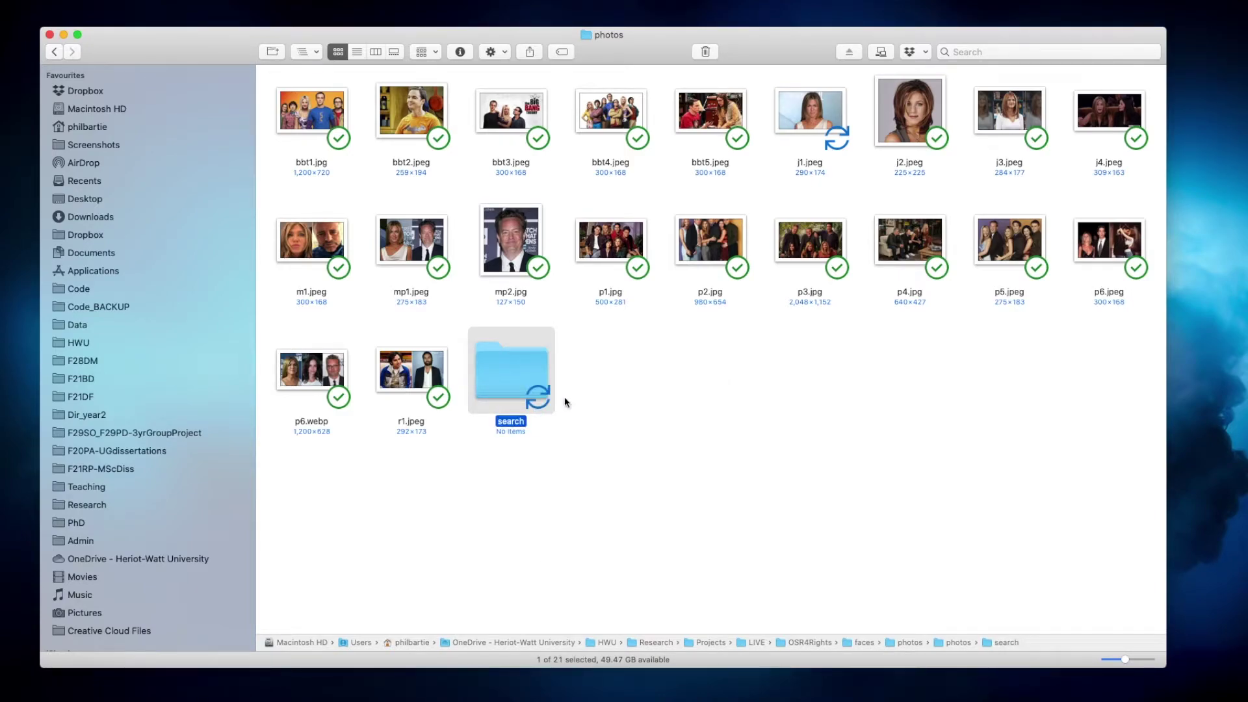
# Step: Create a second new folder named target, then select j1.jpeg
pyautogui.rightClick(629, 378)
pyautogui.click(646, 382)
pyautogui.write('t')
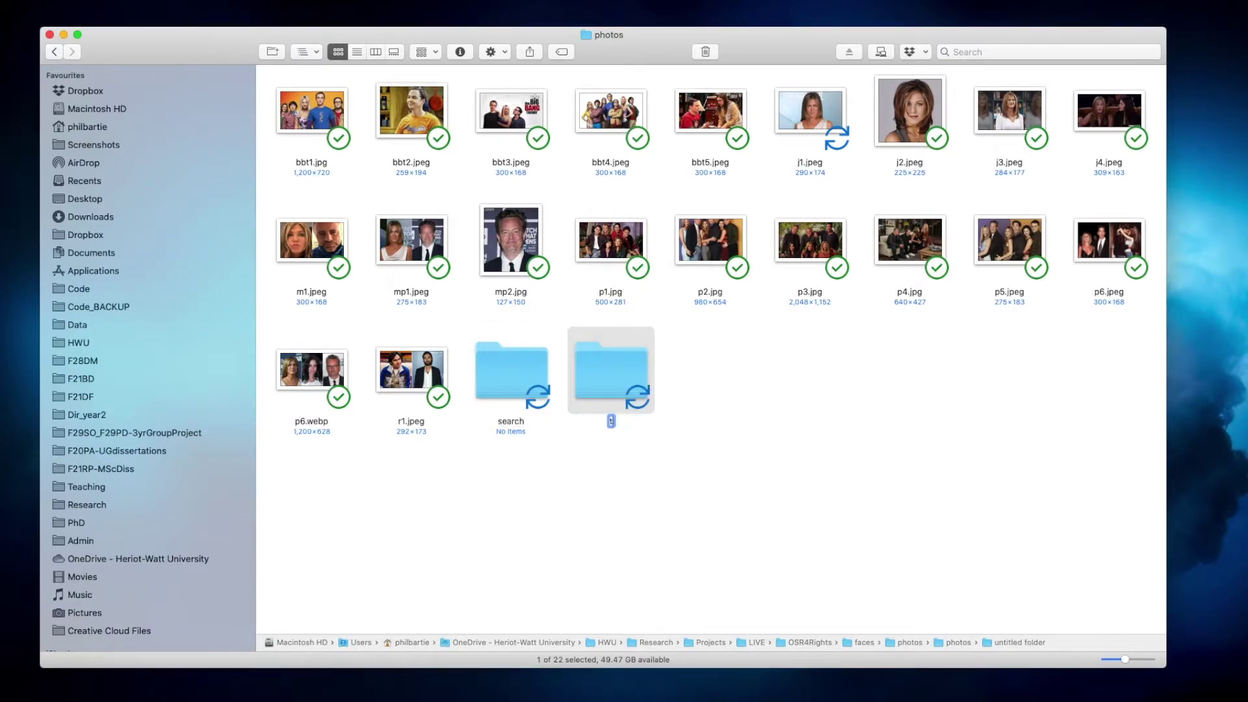
pyautogui.write('arget')
pyautogui.press('Return')
pyautogui.click(808, 114)
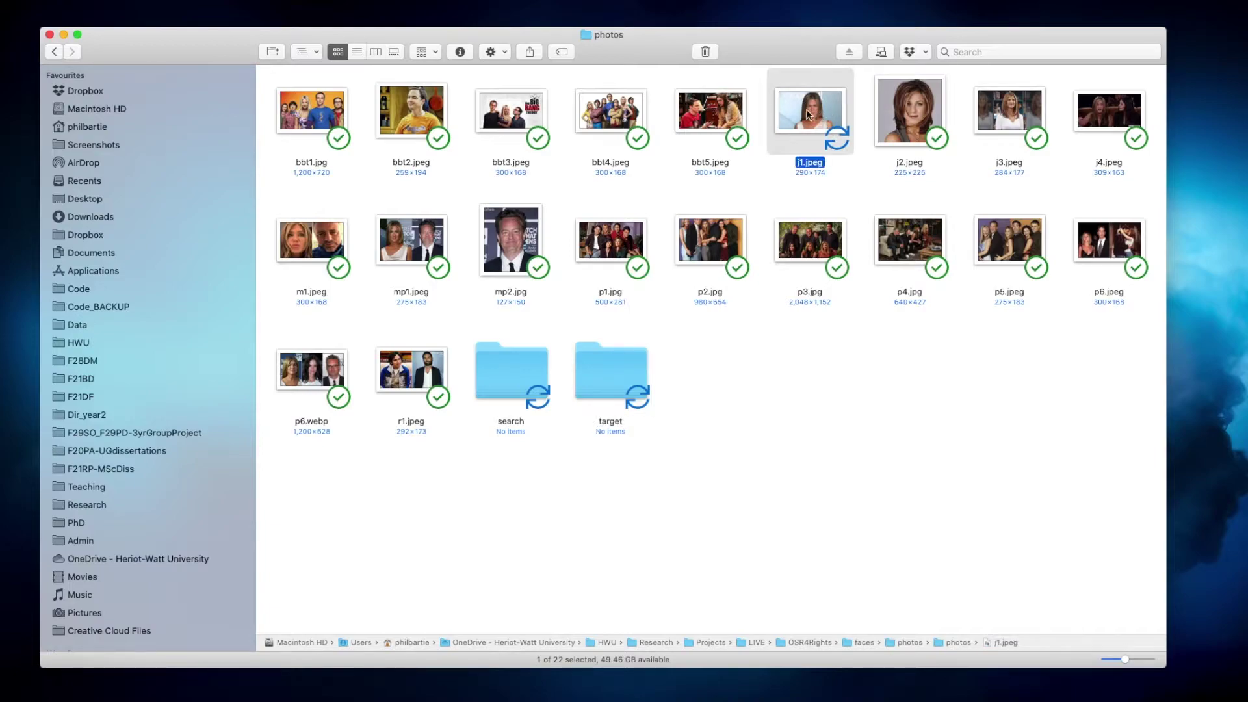
# Step: Move j1.jpeg into target and the remaining photos, including r1.jpeg, into search
pyautogui.moveTo(808, 114); pyautogui.dragTo(634, 372)
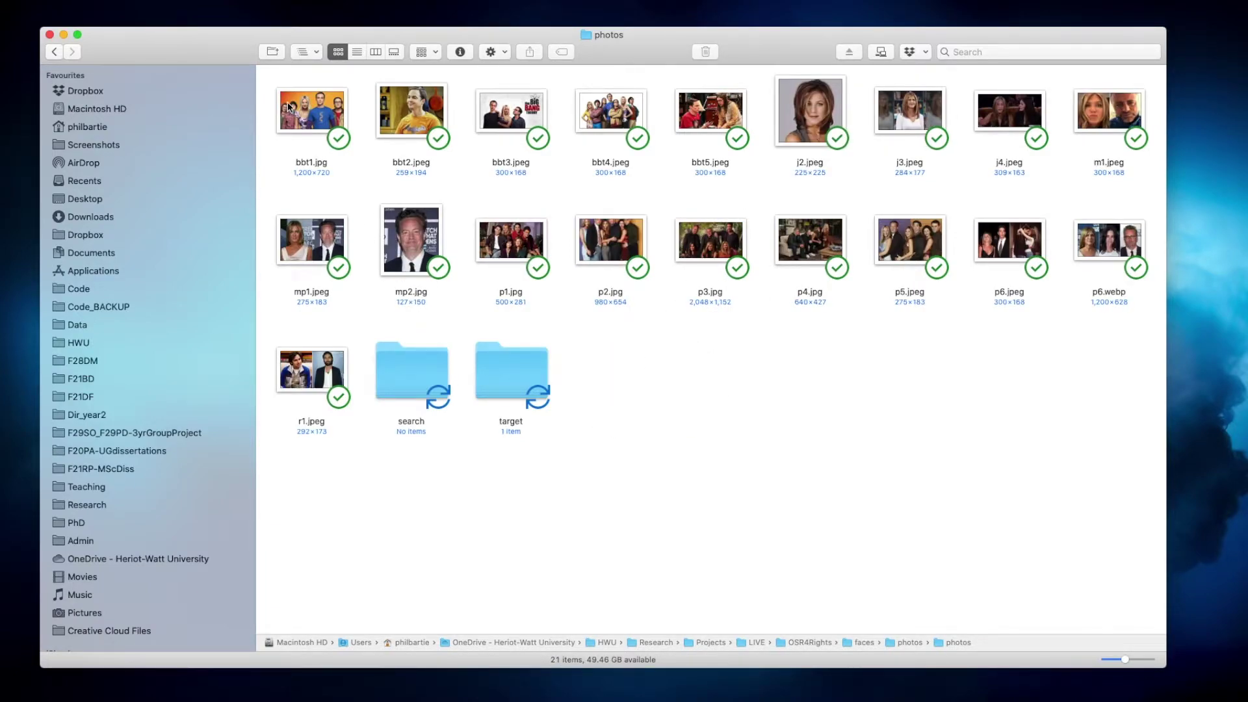
pyautogui.moveTo(269, 109); pyautogui.dragTo(1117, 290)
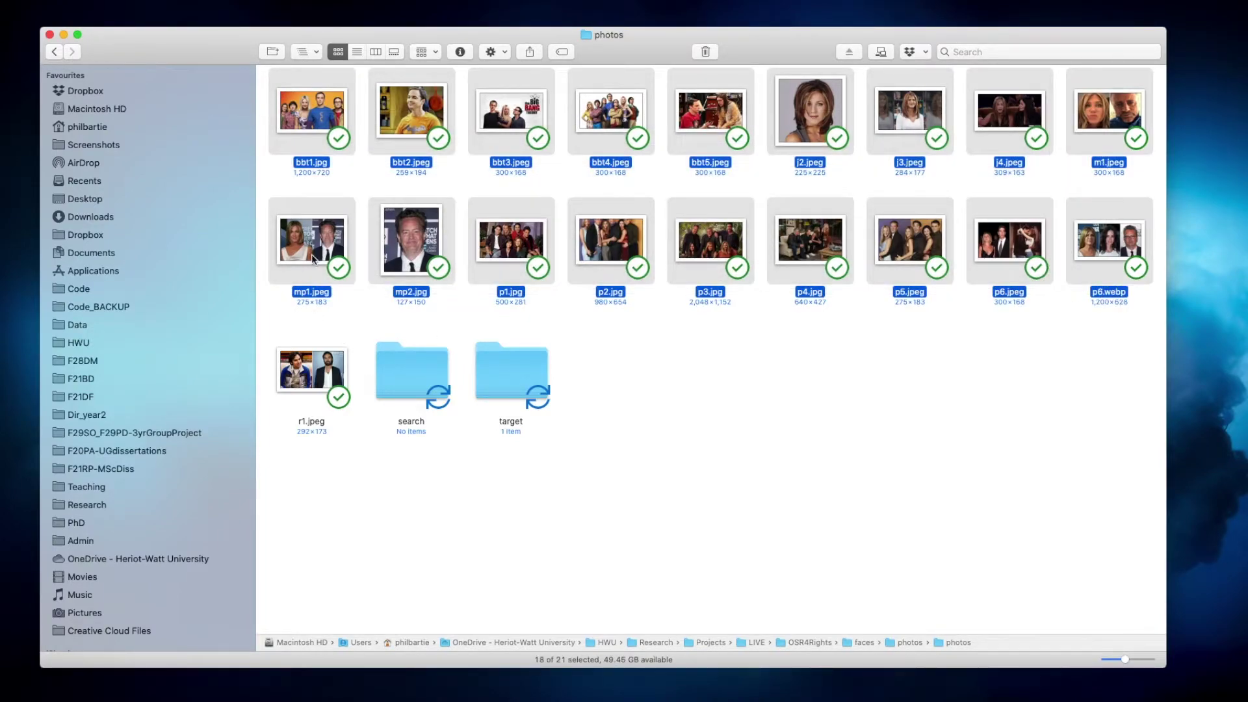
pyautogui.moveTo(353, 296); pyautogui.dragTo(411, 380)
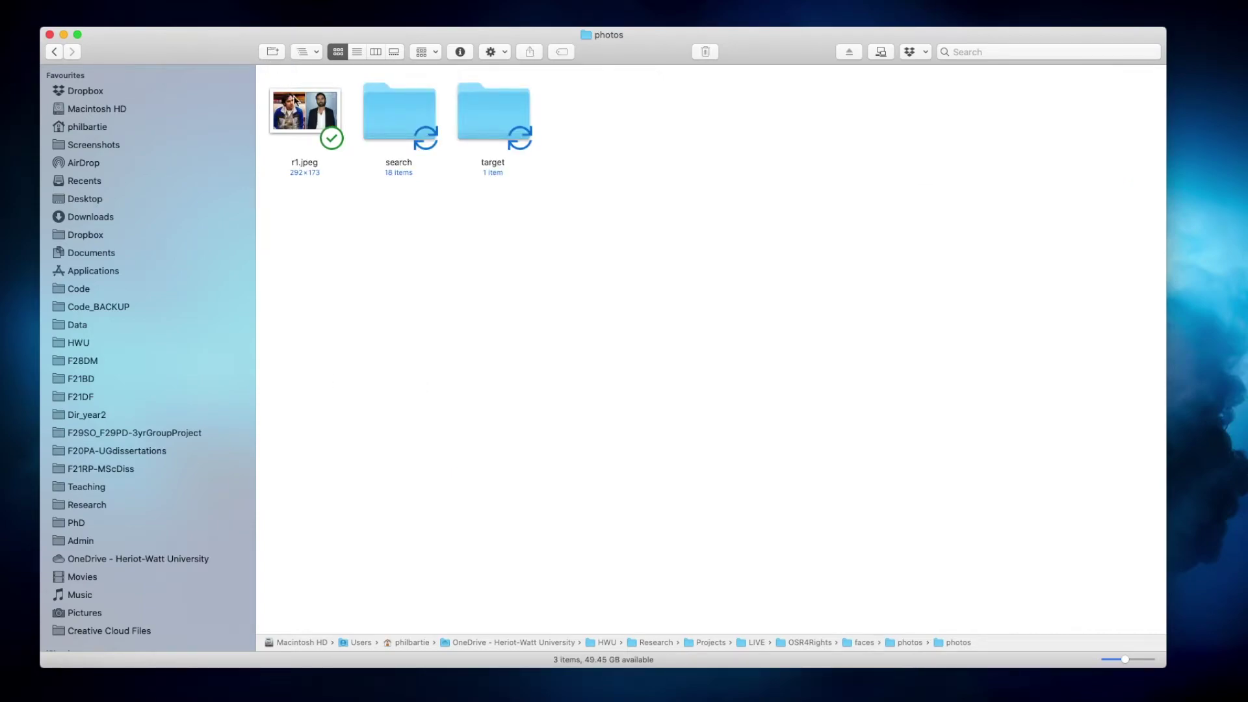
pyautogui.moveTo(297, 102); pyautogui.dragTo(384, 110)
# Step: Check the contents of the search and target folders
pyautogui.doubleClick(306, 108)
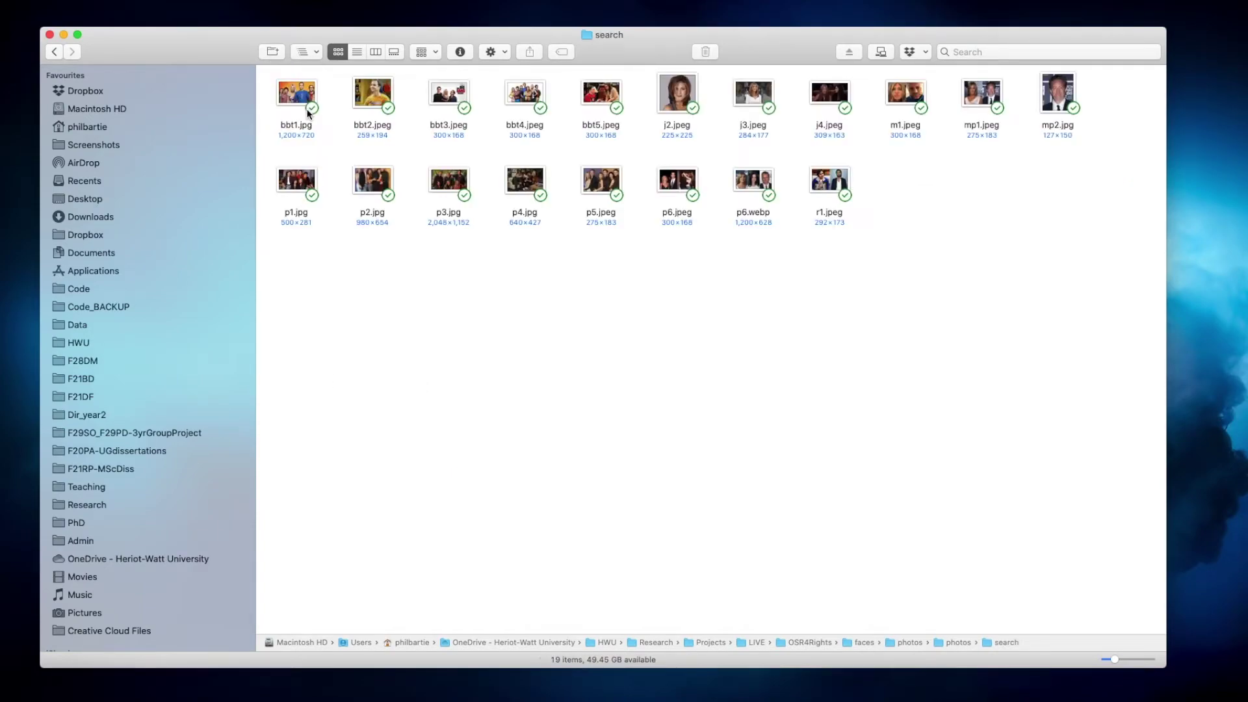
pyautogui.click(55, 51)
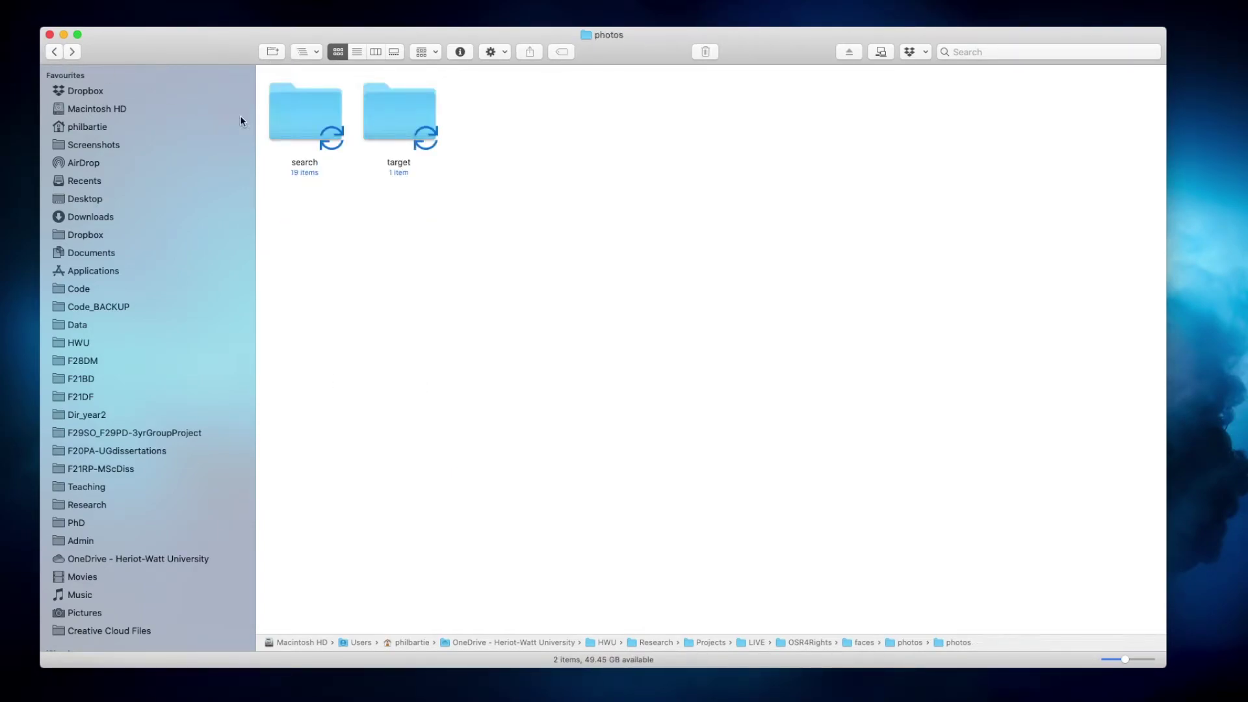
pyautogui.click(405, 124)
pyautogui.doubleClick(406, 124)
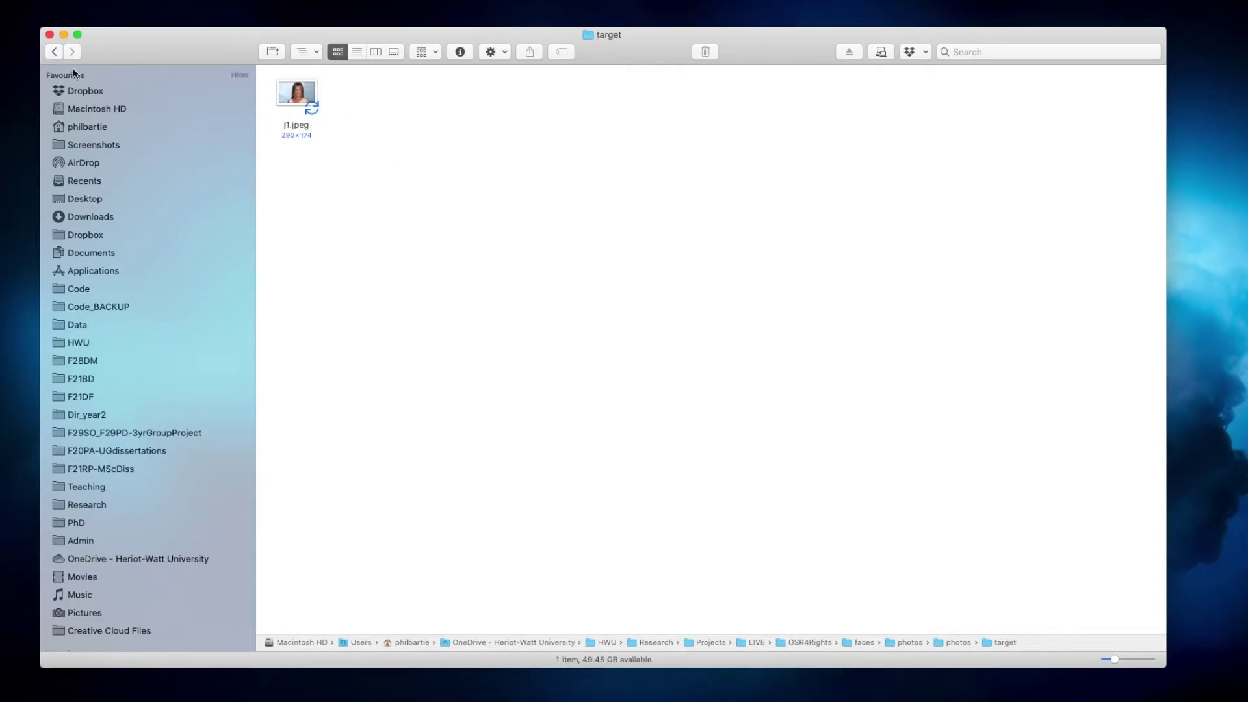
pyautogui.click(53, 52)
# Step: Compress the search and target folders into one archive and rename it face1.zip
pyautogui.moveTo(500, 165); pyautogui.dragTo(460, 293)
pyautogui.rightClick(392, 111)
pyautogui.click(559, 250)
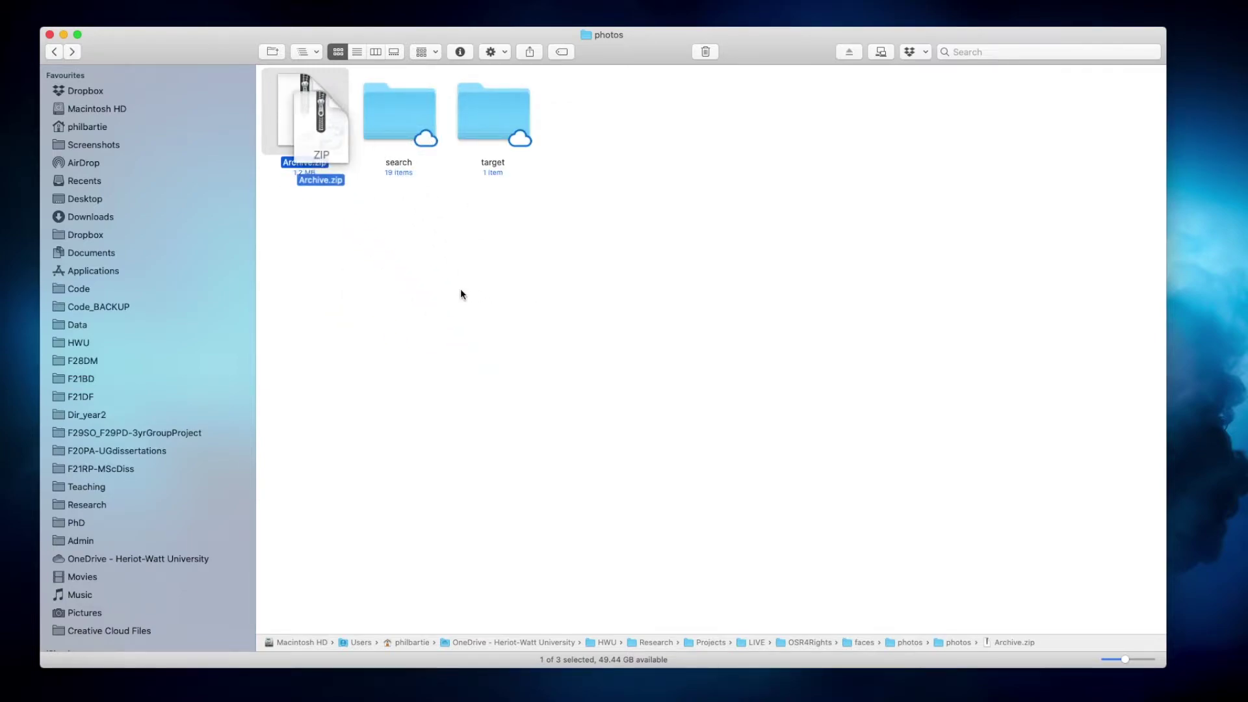
pyautogui.click(337, 203)
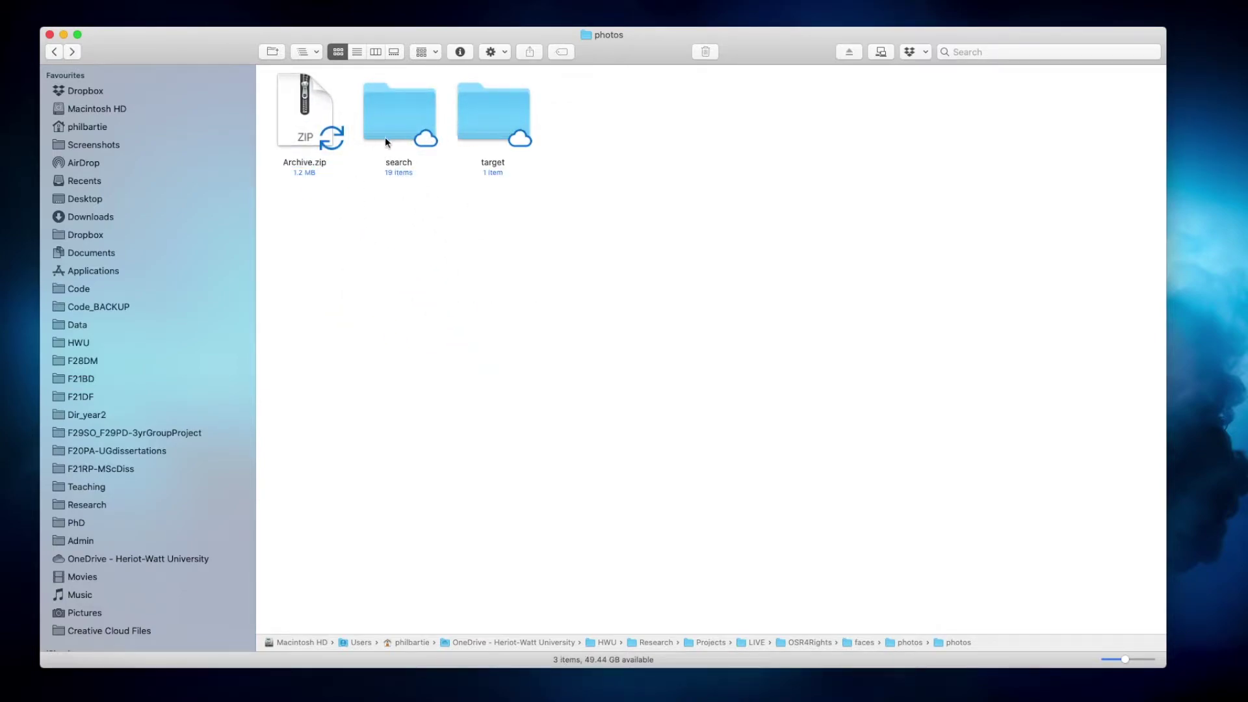
pyautogui.click(301, 162)
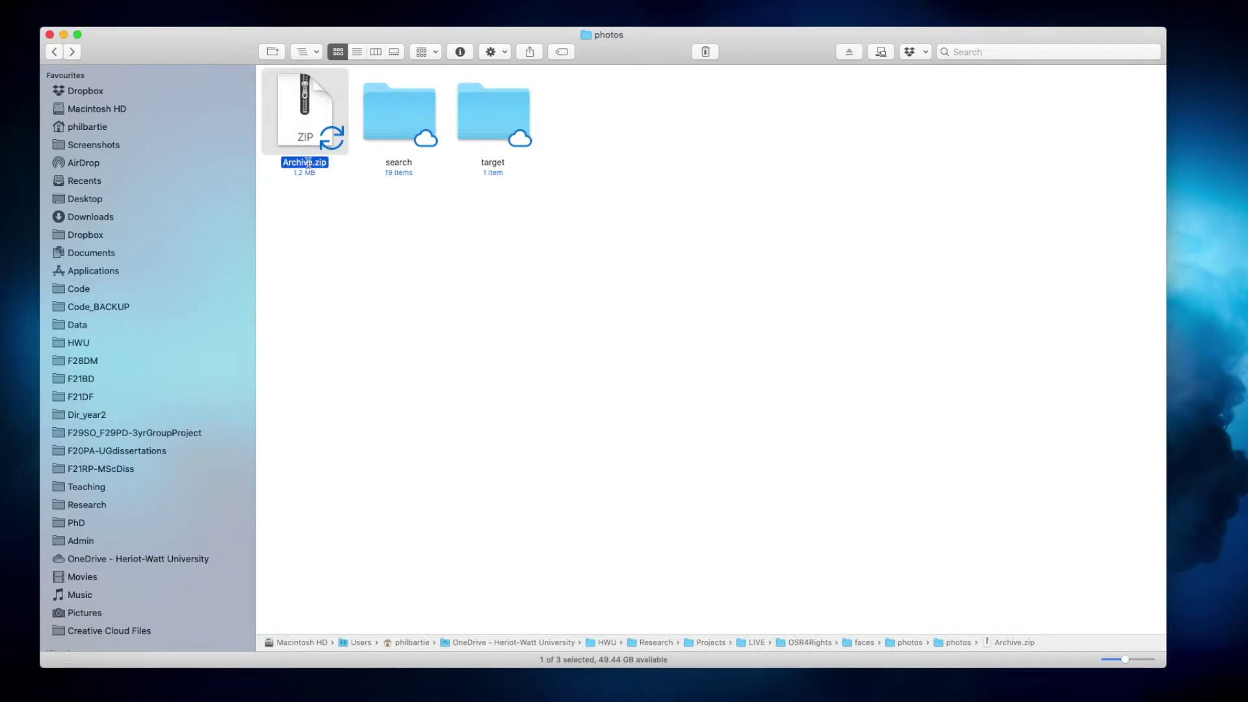
pyautogui.click(308, 162)
pyautogui.write('face1')
pyautogui.press('Return')
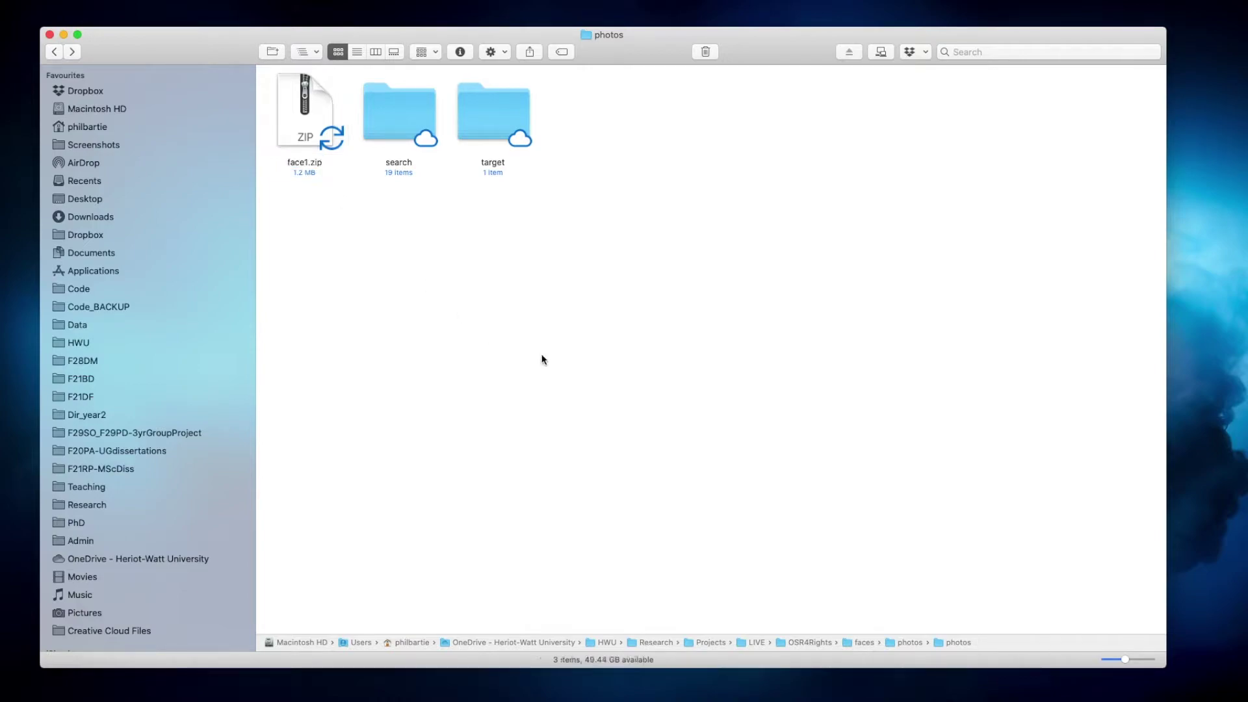
pyautogui.click(540, 357)
# Step: Submit face1.zip to FaceSearch and get results ranking mp1.jpeg (0.29) as best match
pyautogui.hotkey('ctrl', 'Right')
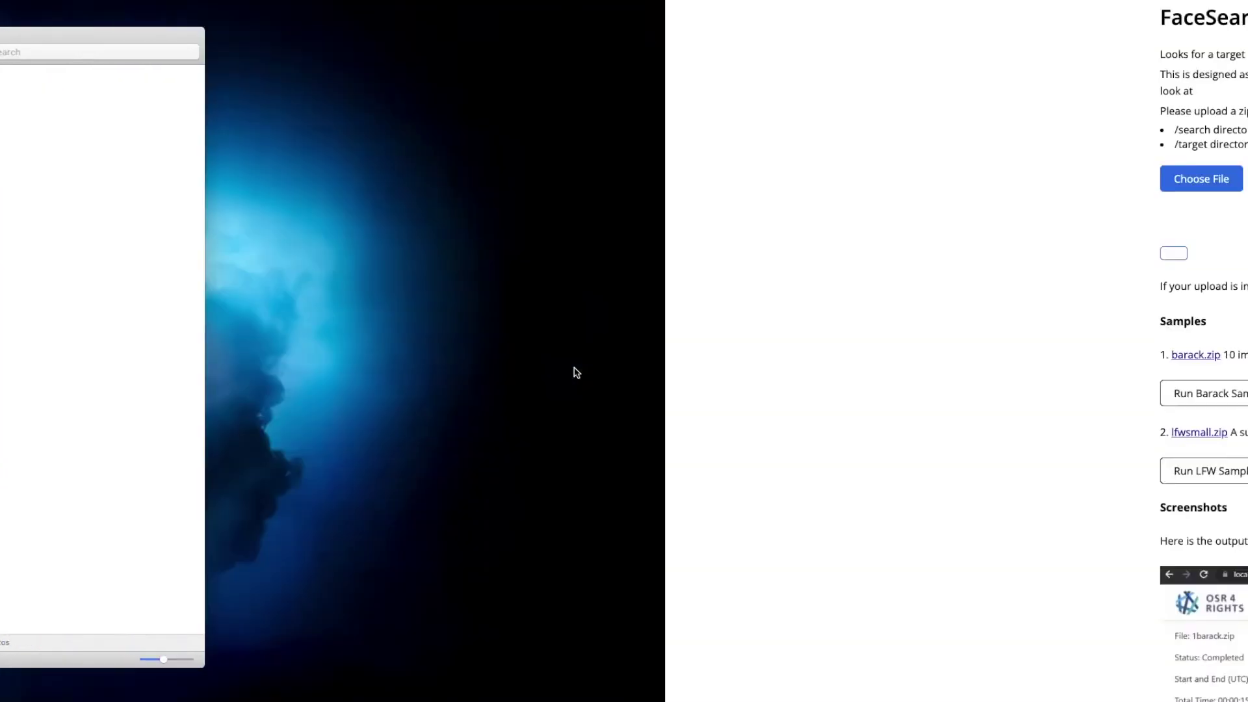
pyautogui.click(338, 22)
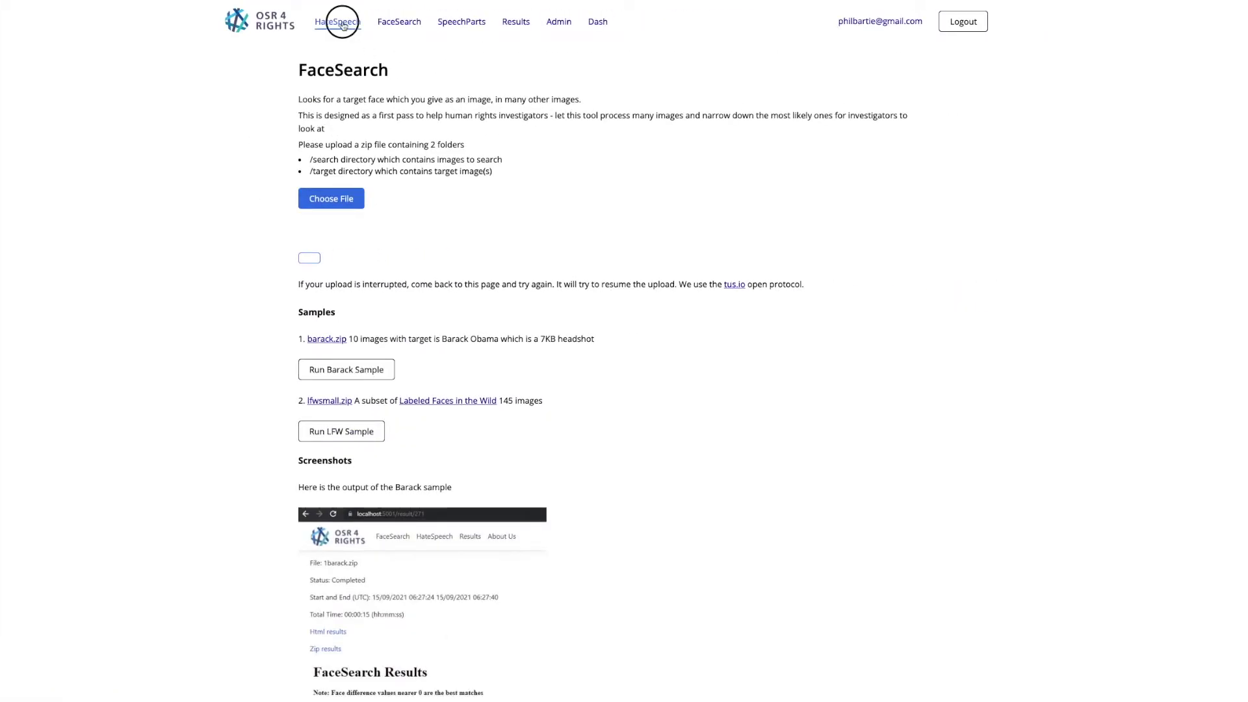
pyautogui.click(398, 24)
pyautogui.click(334, 199)
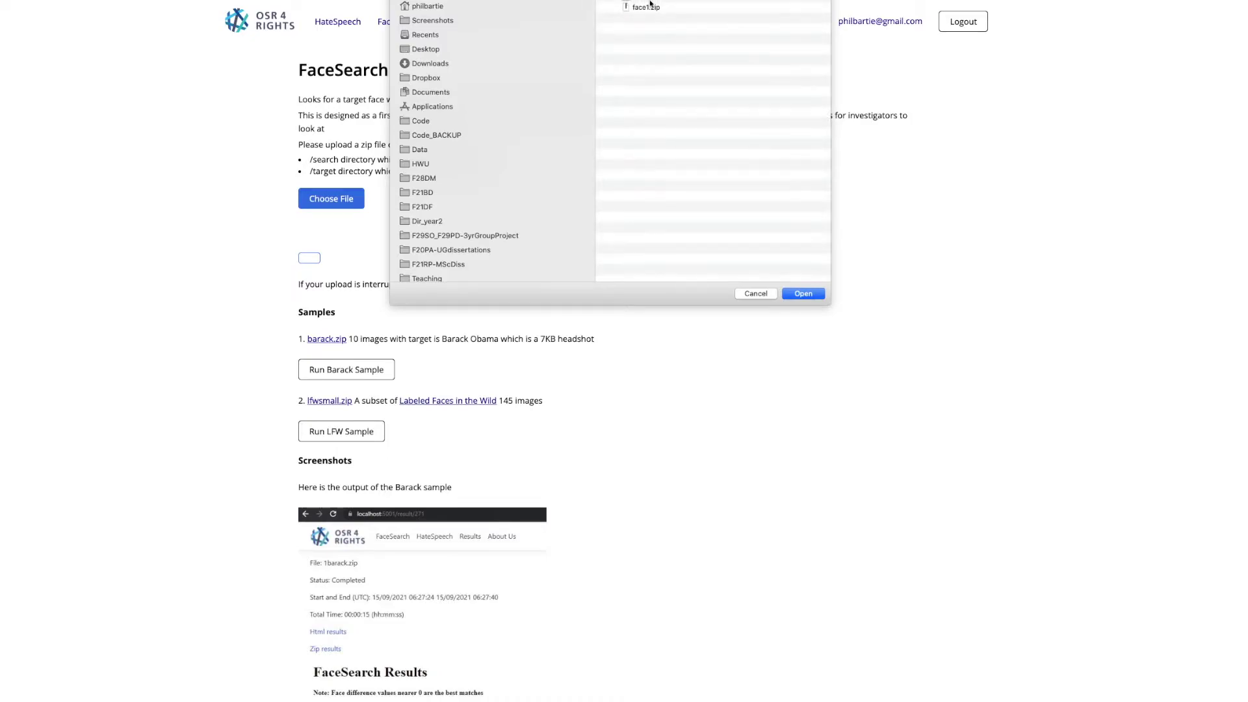
pyautogui.click(642, 11)
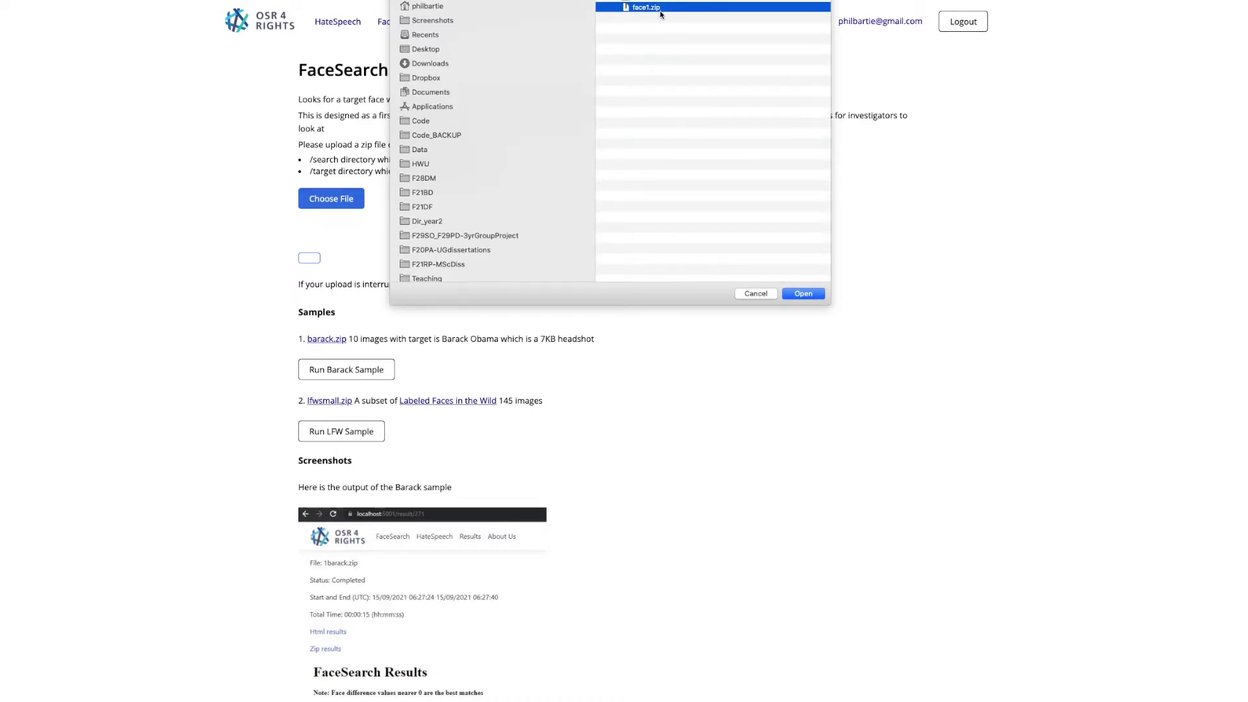
pyautogui.click(802, 294)
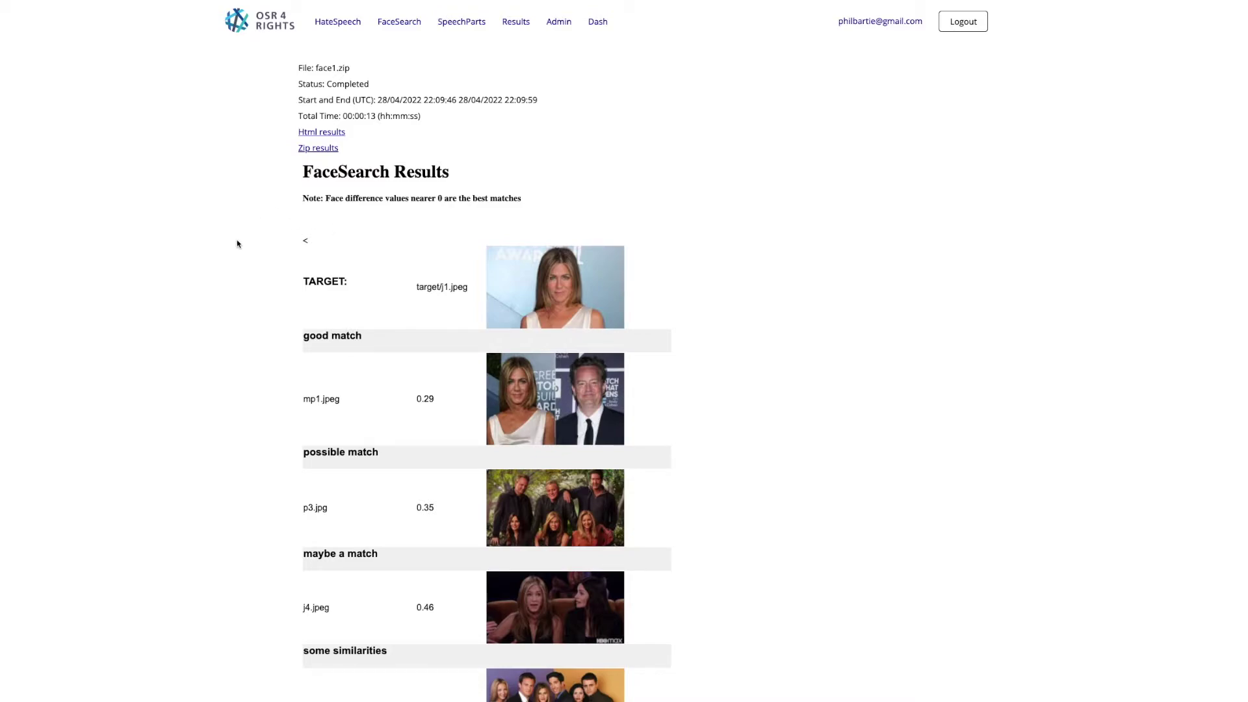
# Step: Scroll the face1.zip results page and open its HTML version
pyautogui.scroll(-2, 236, 243)
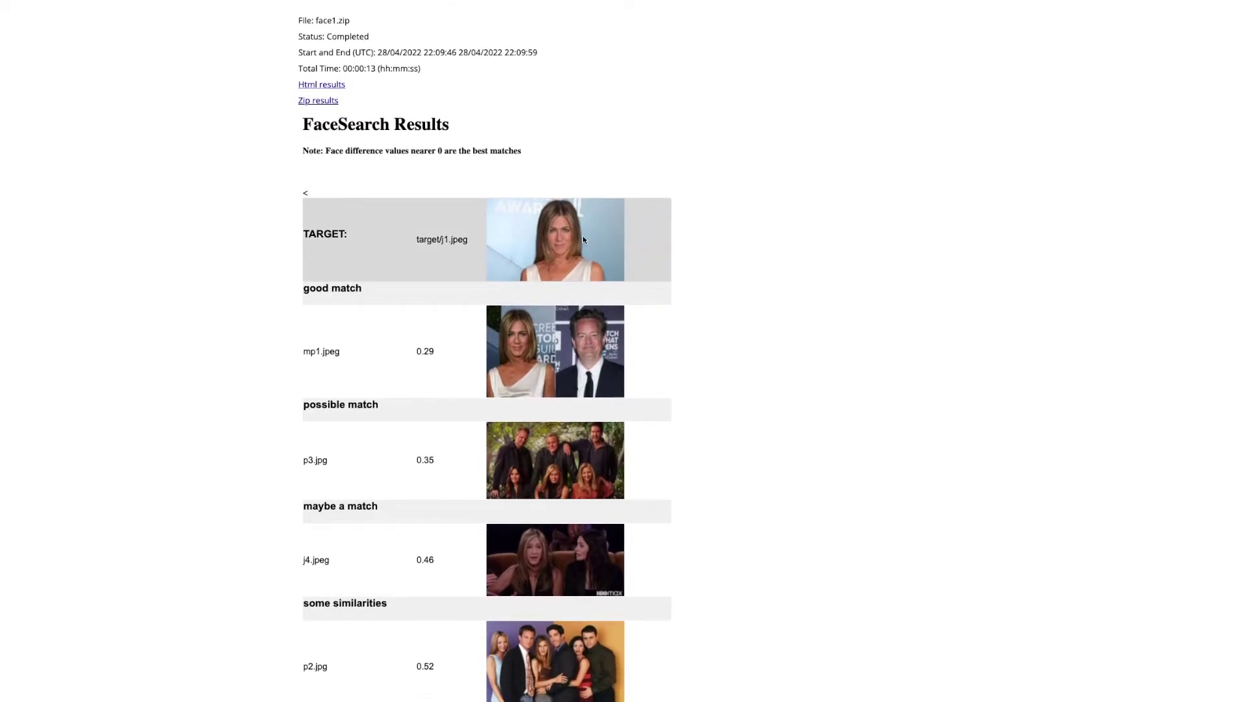
pyautogui.scroll(-1, 585, 255)
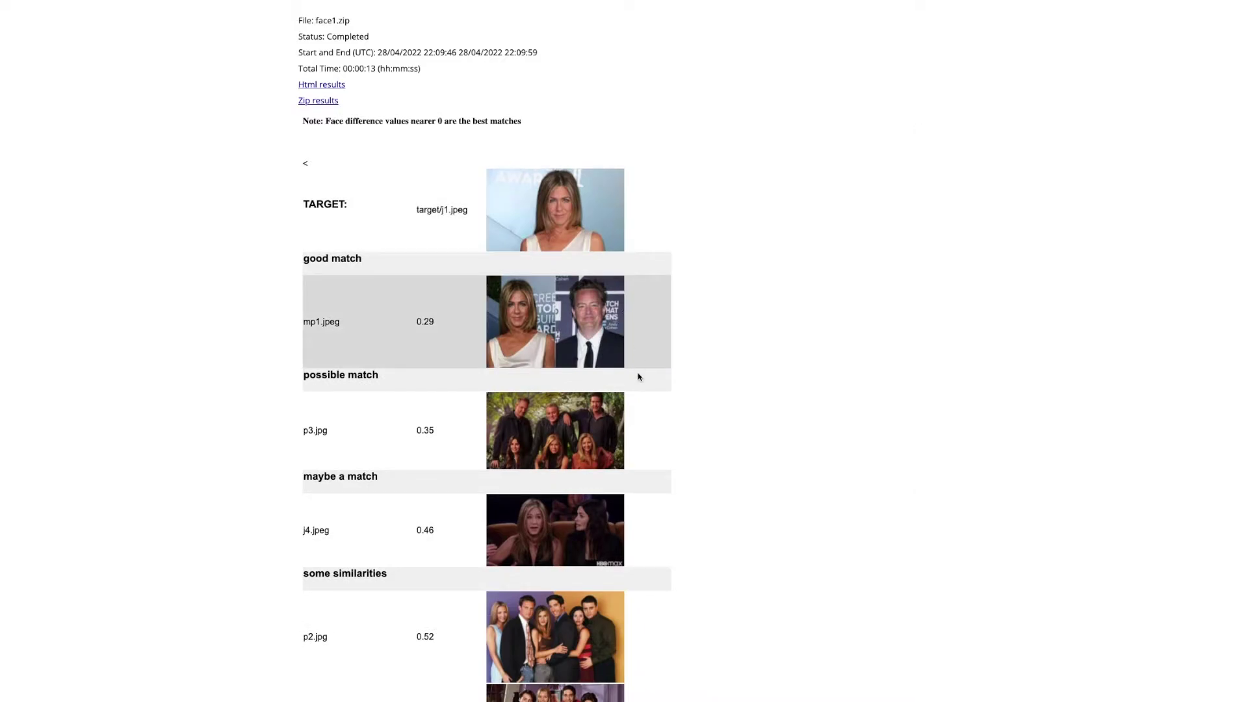
pyautogui.scroll(-2, 634, 494)
pyautogui.scroll(3, 426, 283)
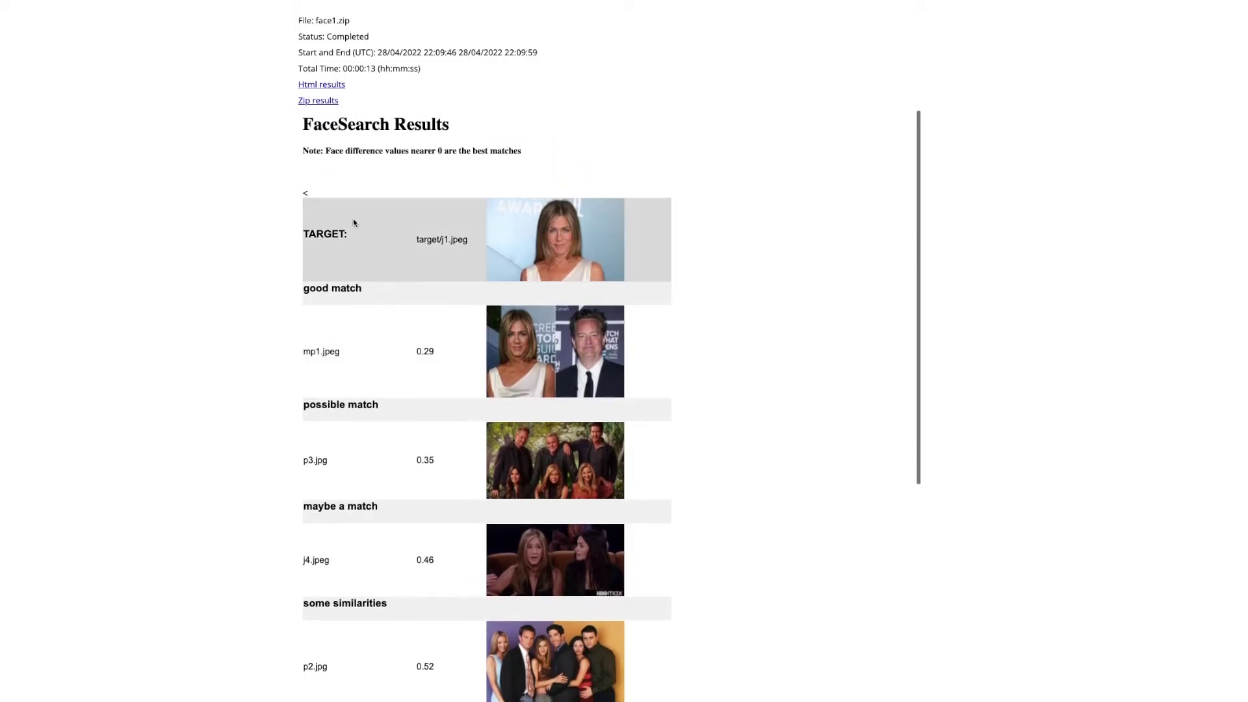
pyautogui.click(319, 86)
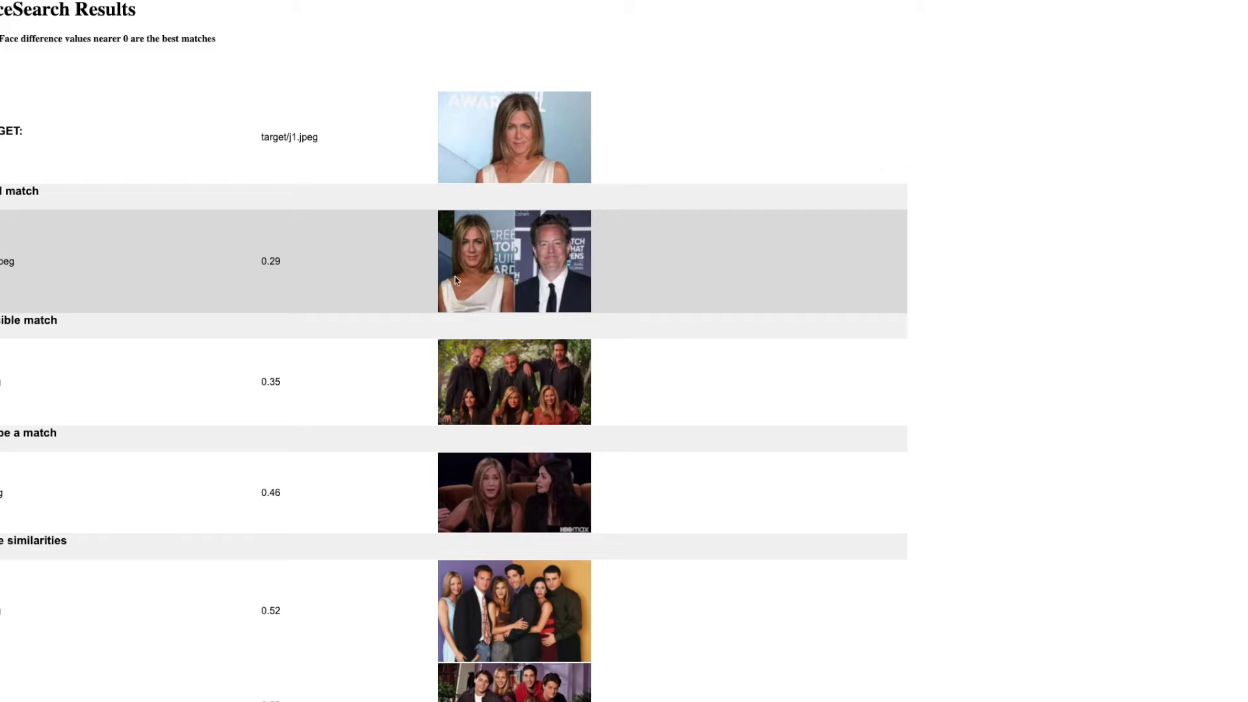
# Step: Scroll through the HTML list of matched images down to the weakest score of 0.64
pyautogui.scroll(-1, 404, 399)
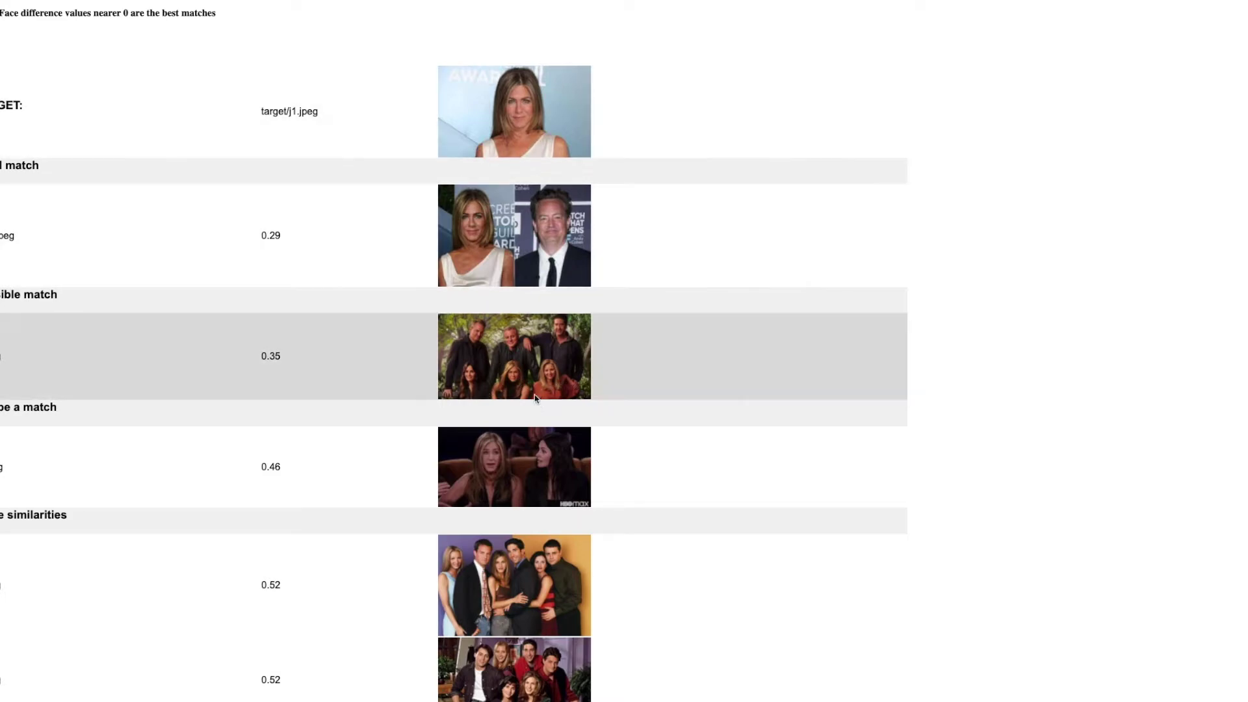
pyautogui.scroll(-3, 542, 447)
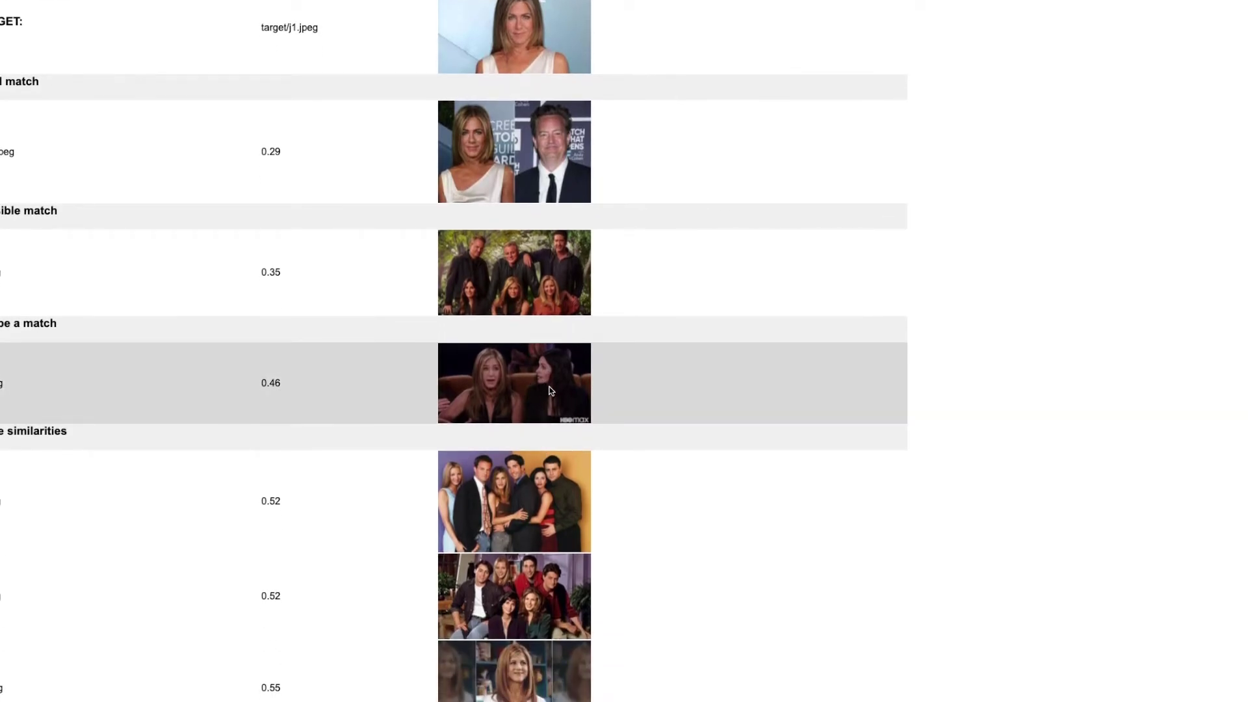
pyautogui.scroll(-8, 511, 384)
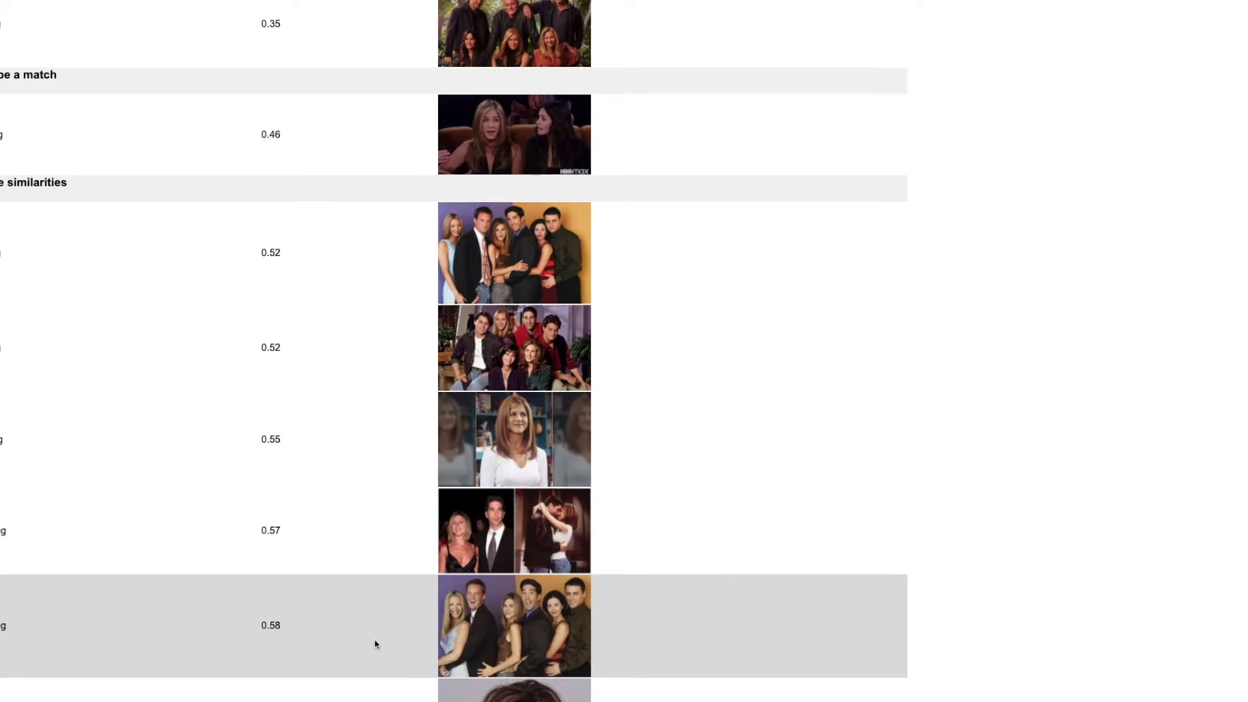
pyautogui.scroll(-3, 375, 644)
pyautogui.scroll(-6, 387, 613)
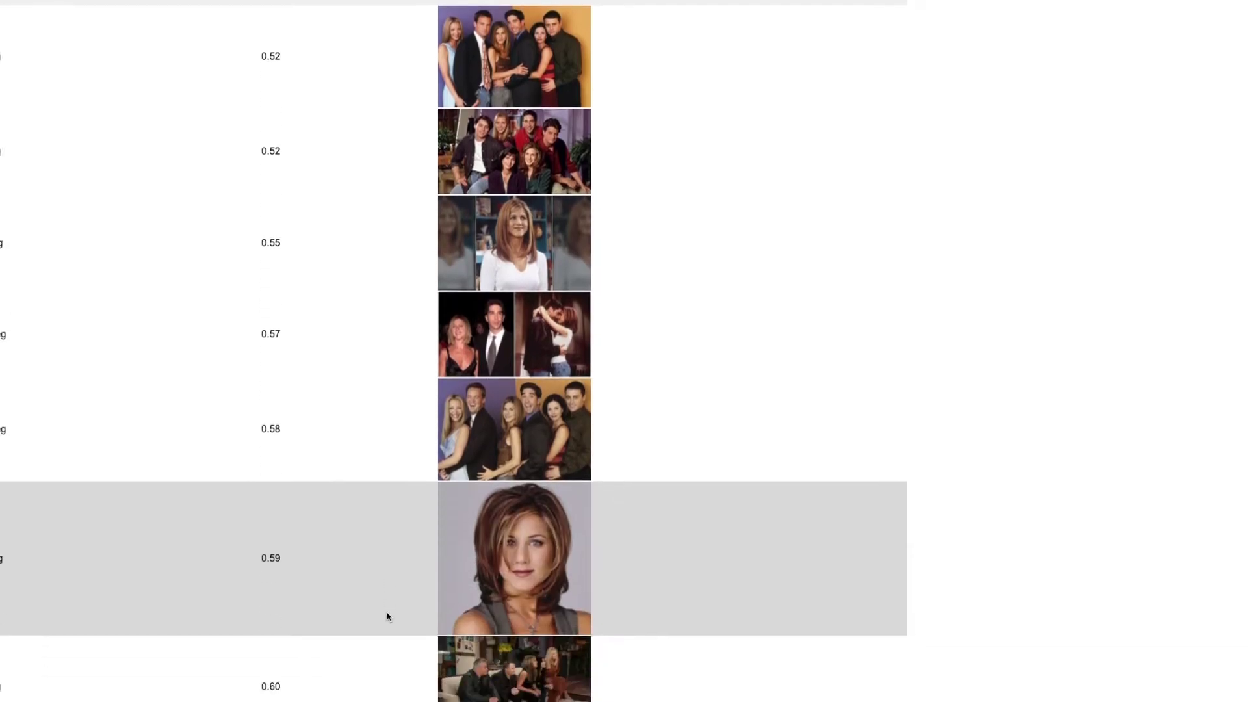
pyautogui.scroll(-3, 388, 673)
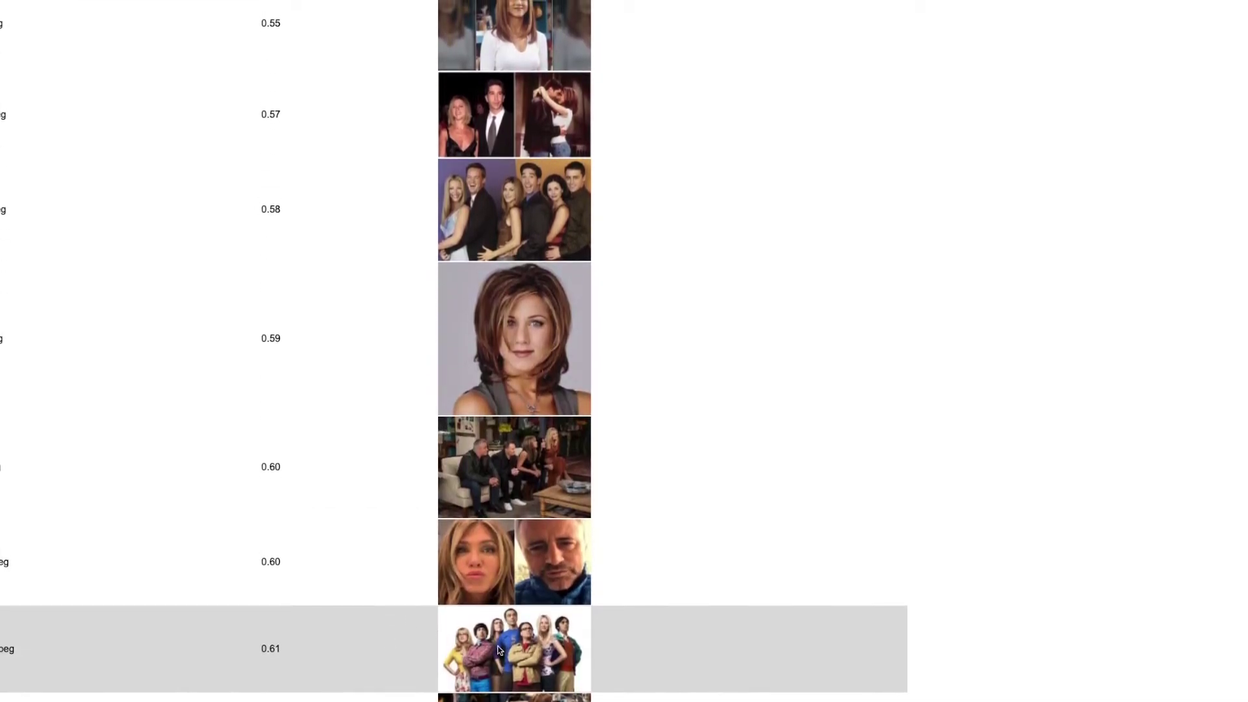
pyautogui.scroll(15, 357, 435)
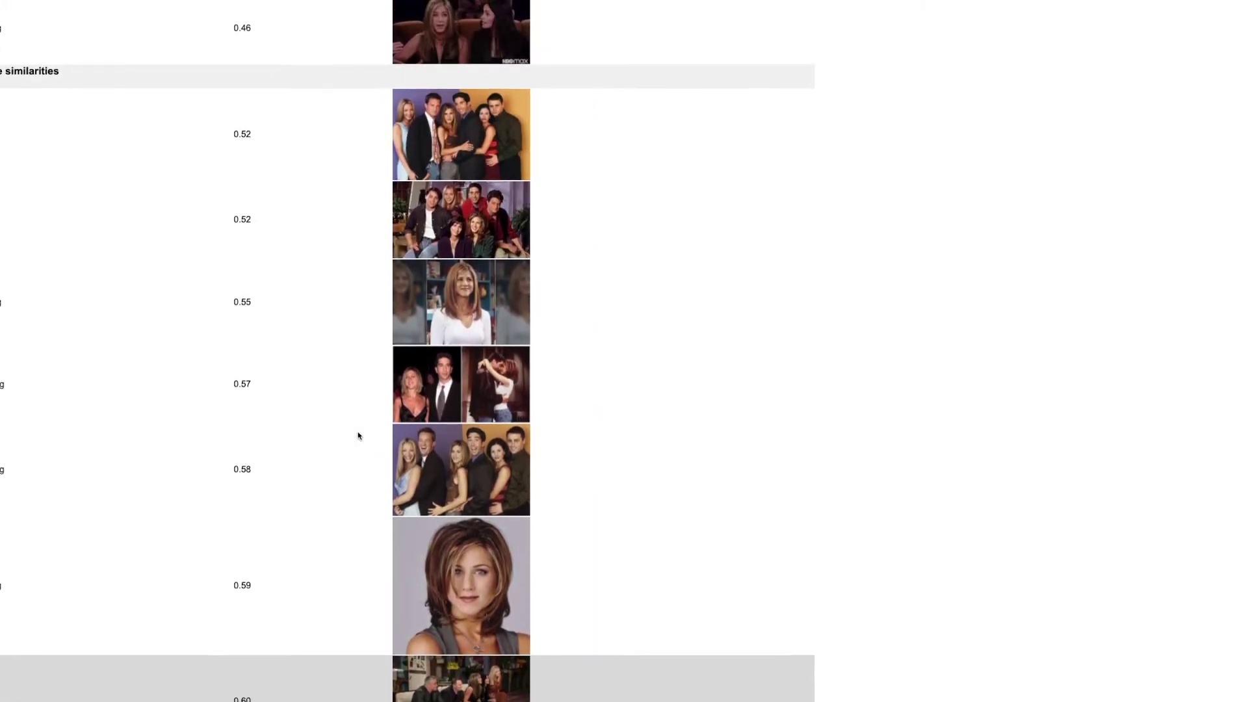
pyautogui.scroll(-7, 358, 435)
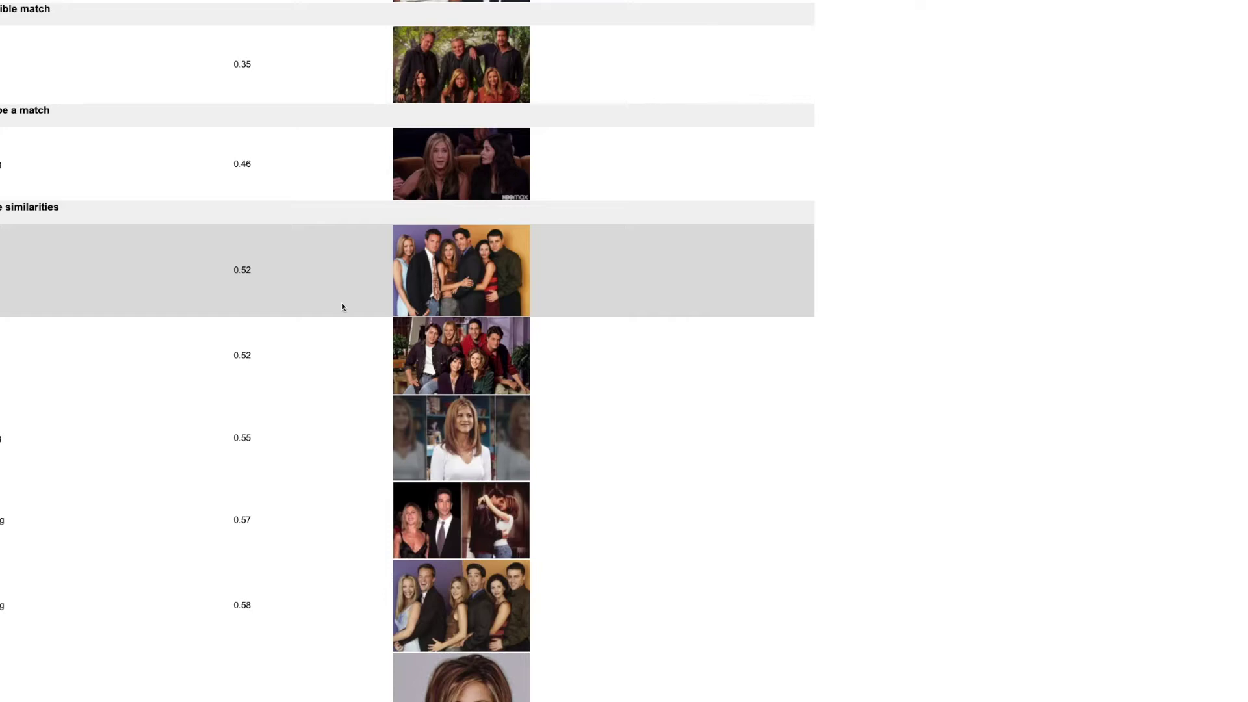
pyautogui.scroll(-6, 342, 306)
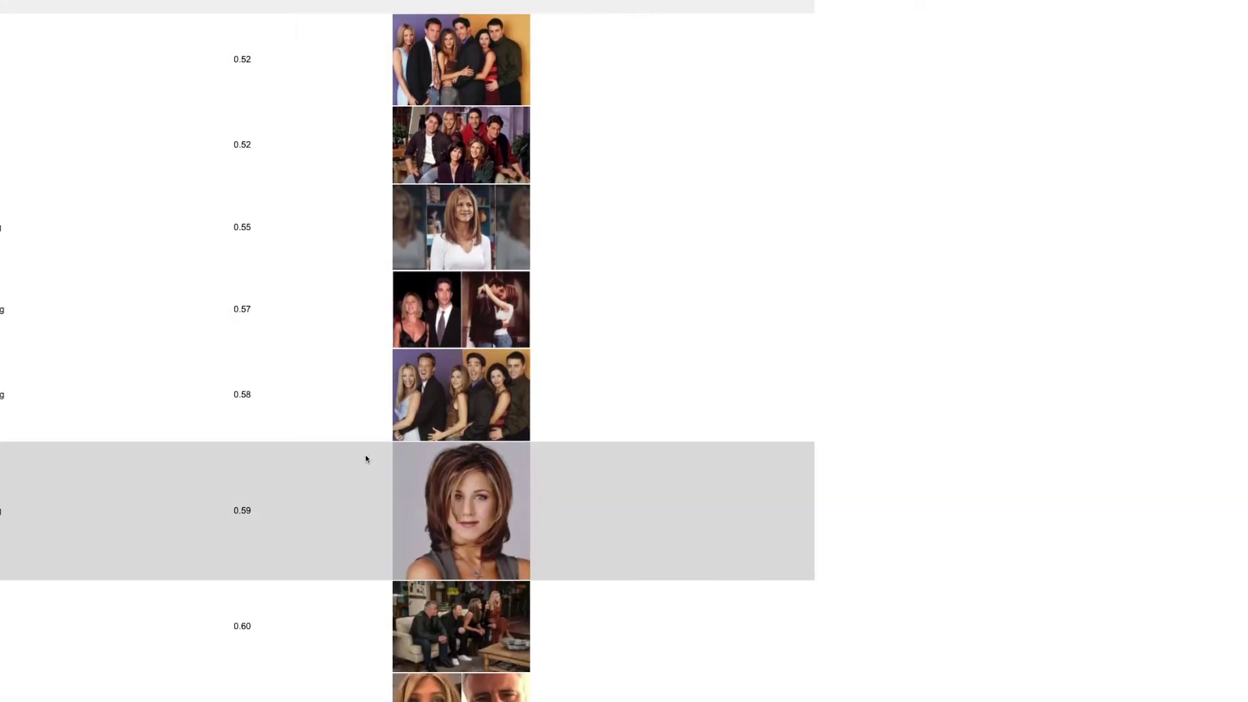
pyautogui.scroll(-2, 366, 565)
pyautogui.scroll(-3, 354, 538)
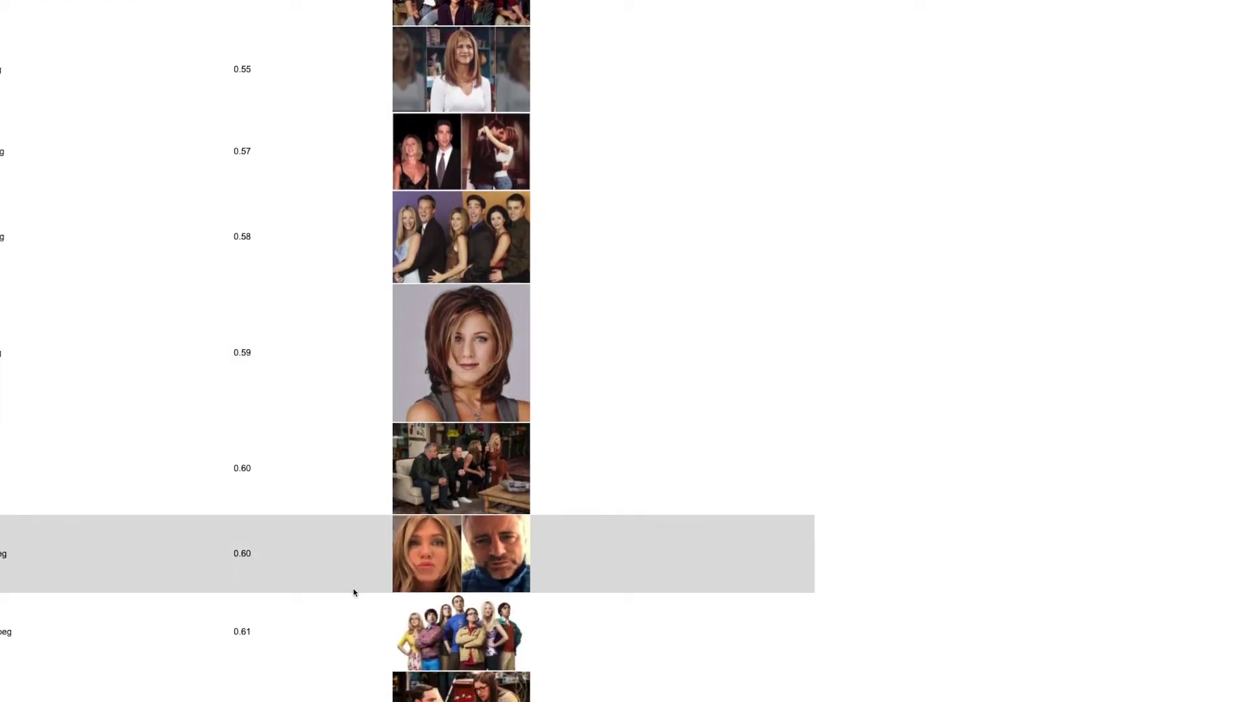
pyautogui.scroll(-2, 351, 524)
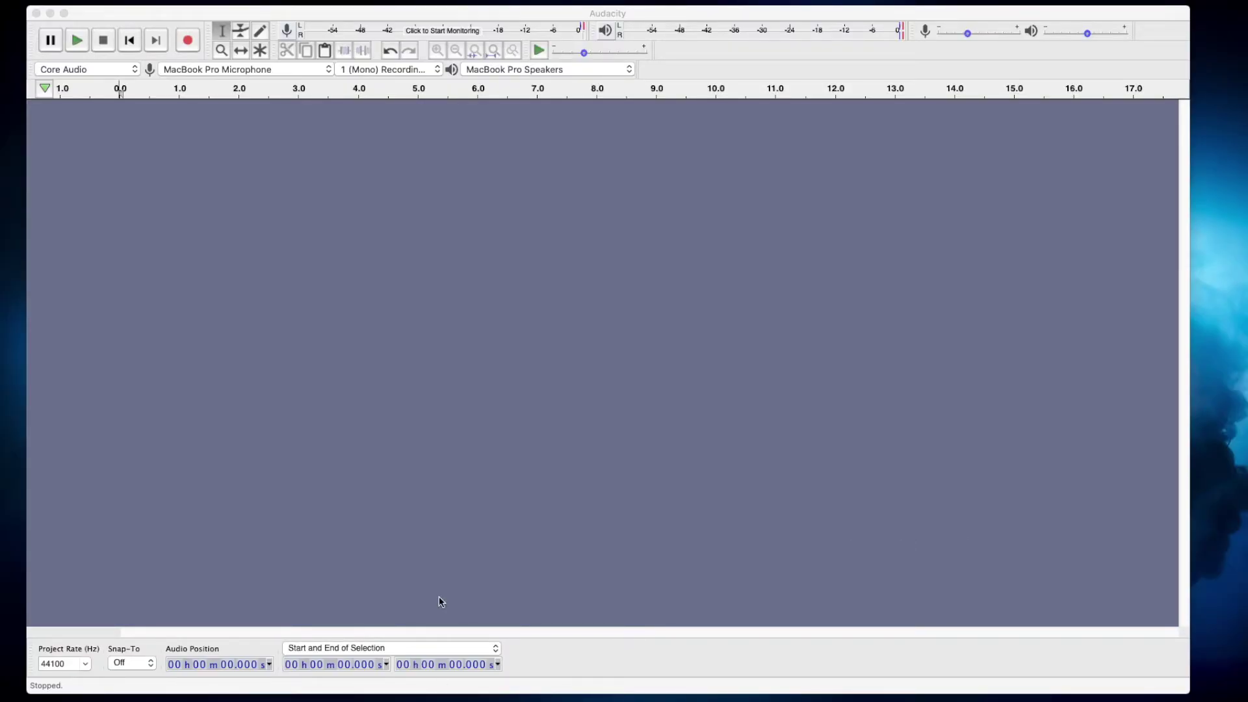
# Step: Nudge the Audacity window into place and record a roughly 9-second mono voice track
pyautogui.moveTo(326, 18); pyautogui.dragTo(307, 17)
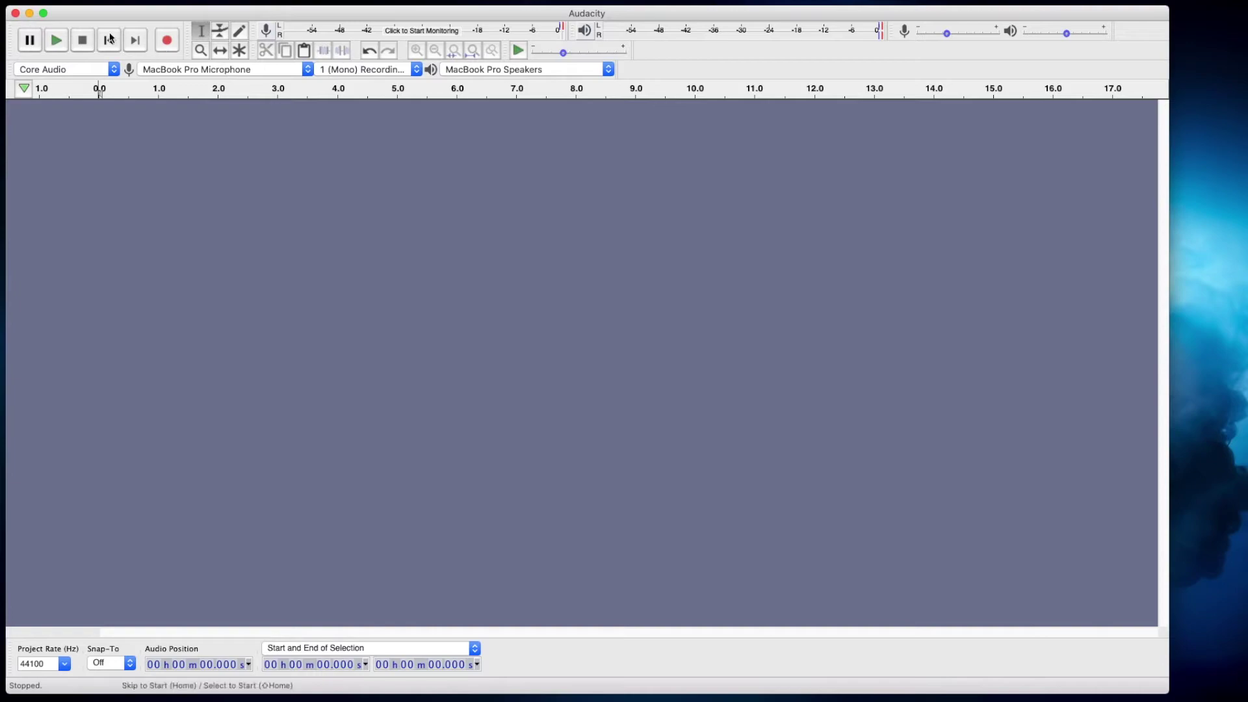
pyautogui.moveTo(144, 15); pyautogui.dragTo(161, 13)
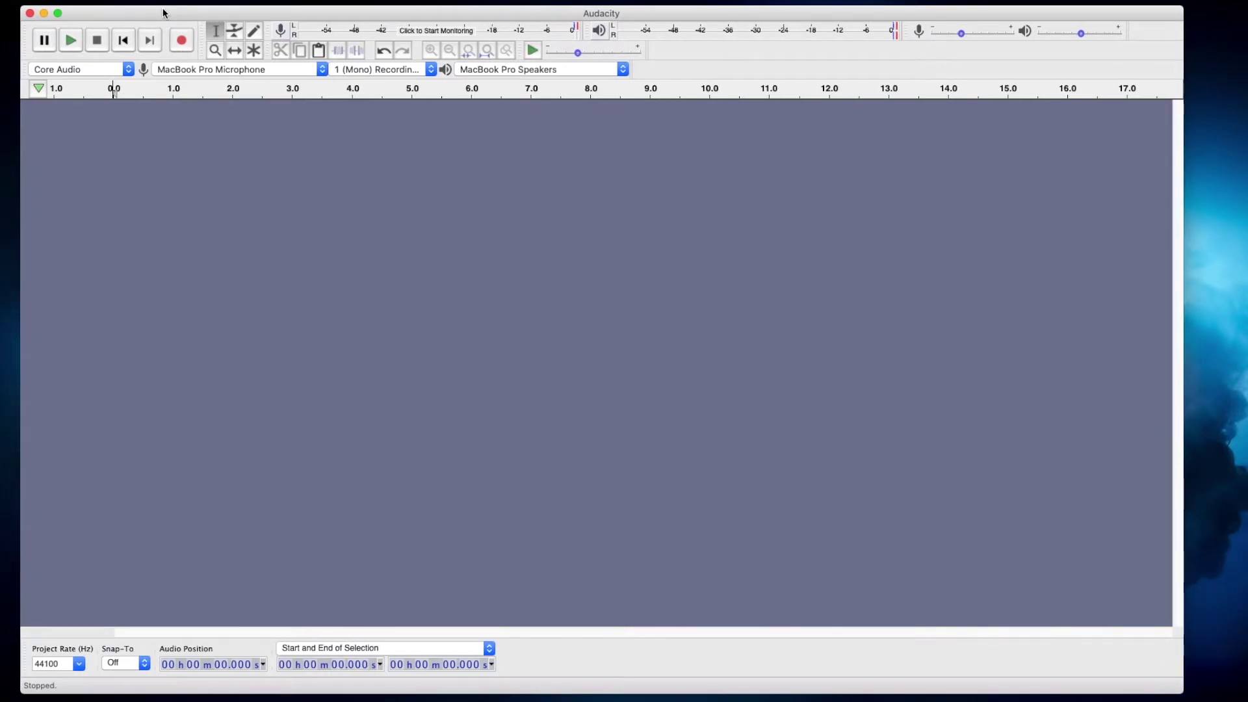
pyautogui.click(183, 44)
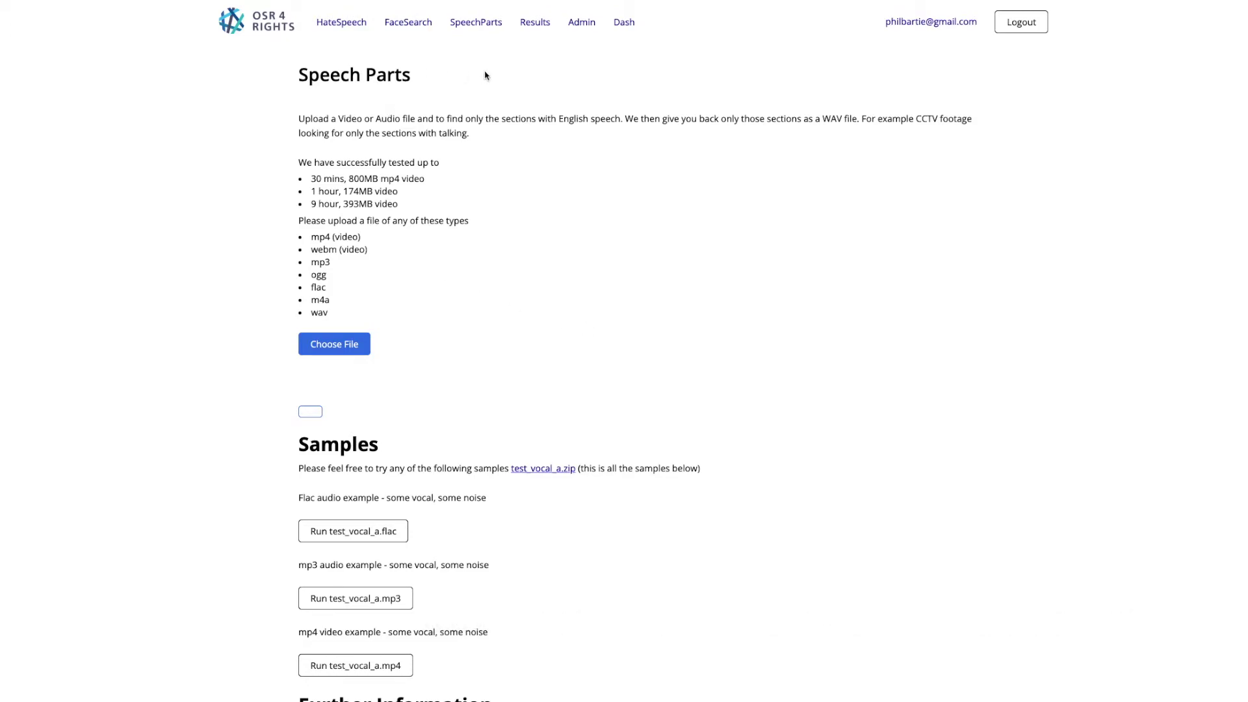
# Step: Upload testaudio.mp3 as a SpeechParts job
pyautogui.click(336, 347)
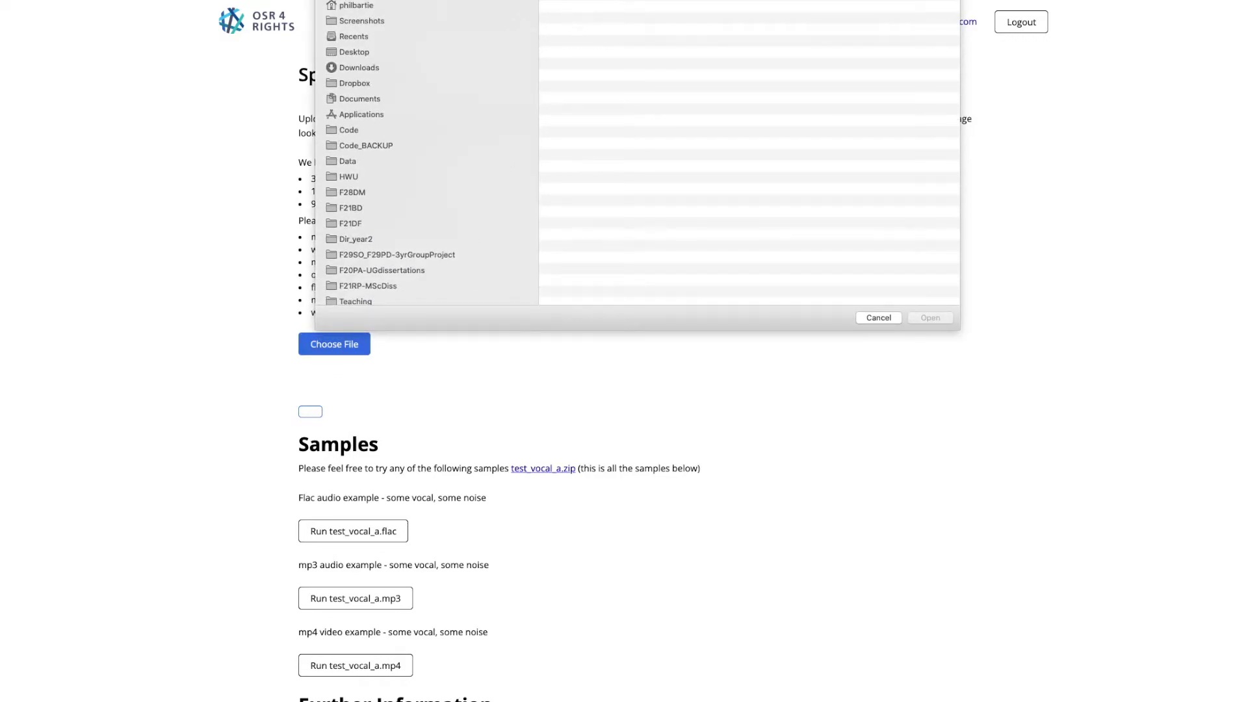
pyautogui.press('Return')
pyautogui.click(331, 412)
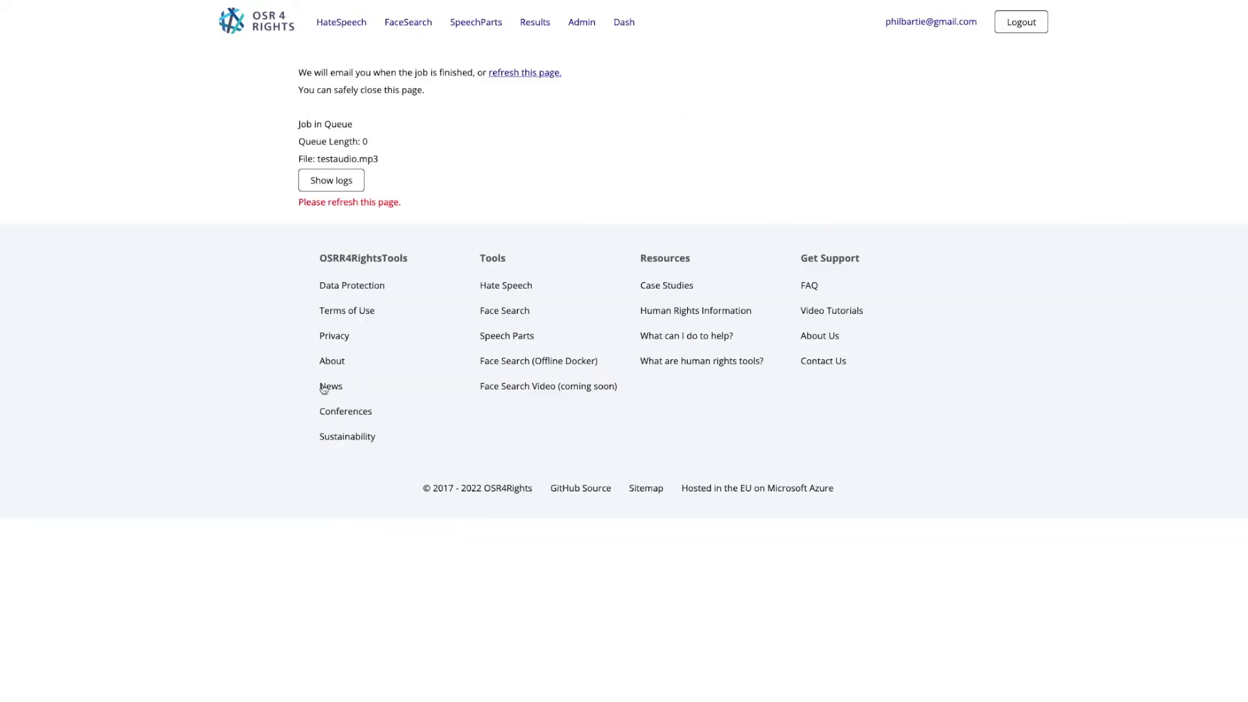
# Step: Refresh the job status, view its processing log, and open the job results list
pyautogui.click(543, 73)
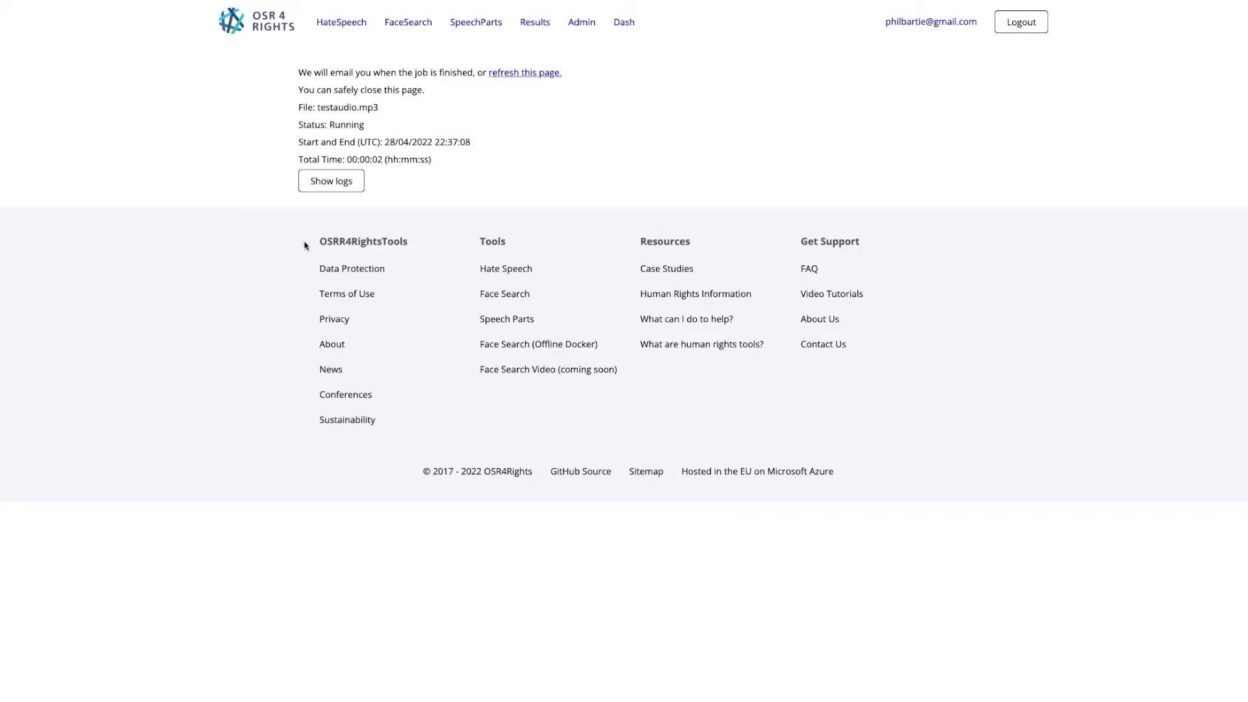
pyautogui.click(335, 181)
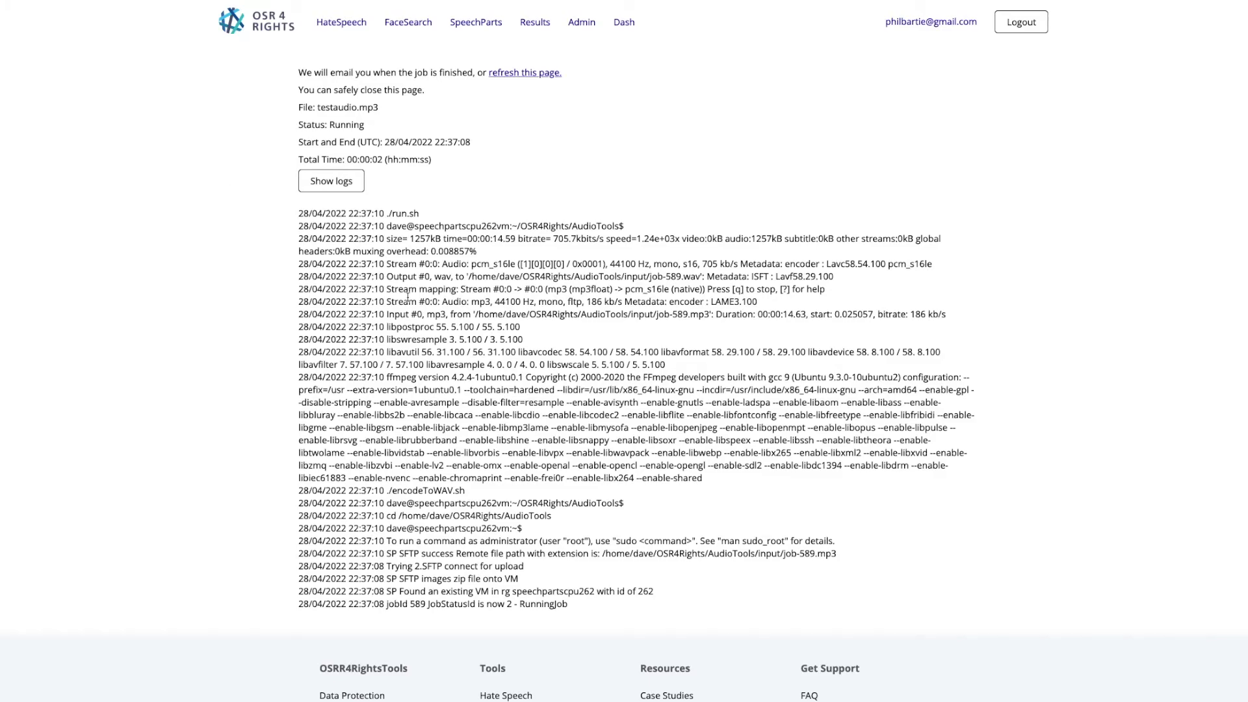
pyautogui.scroll(-2, 465, 310)
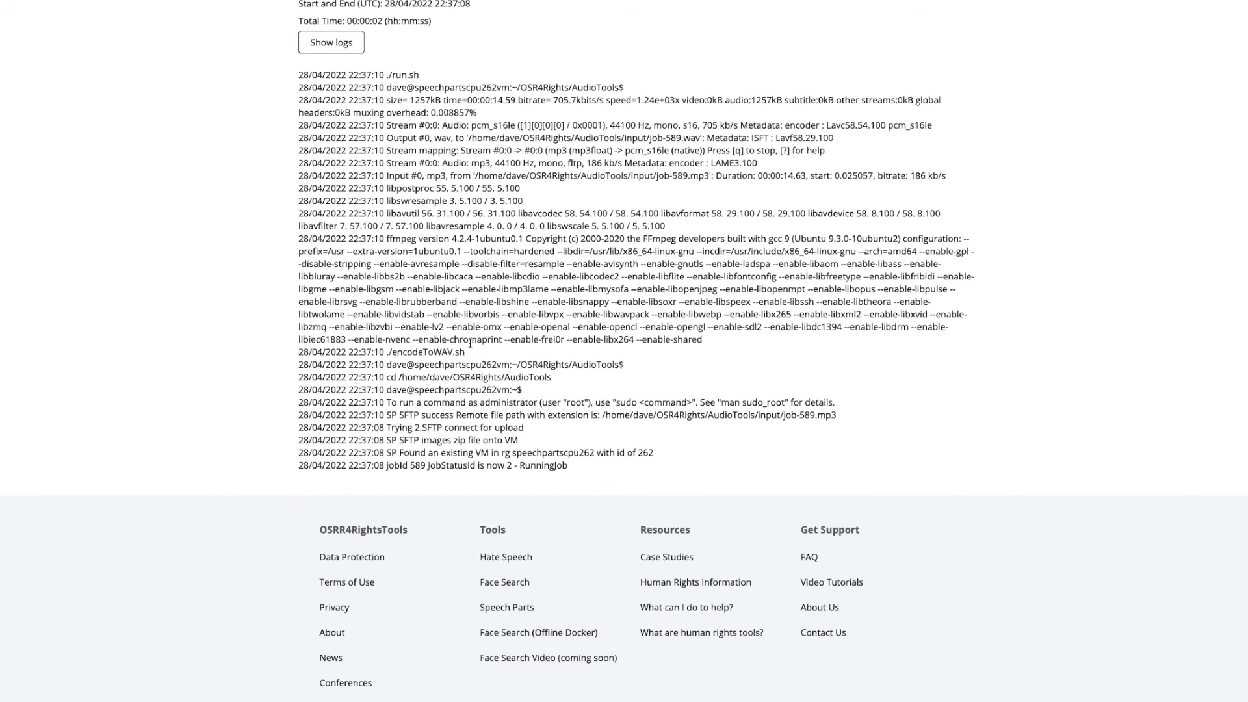
pyautogui.scroll(2, 470, 343)
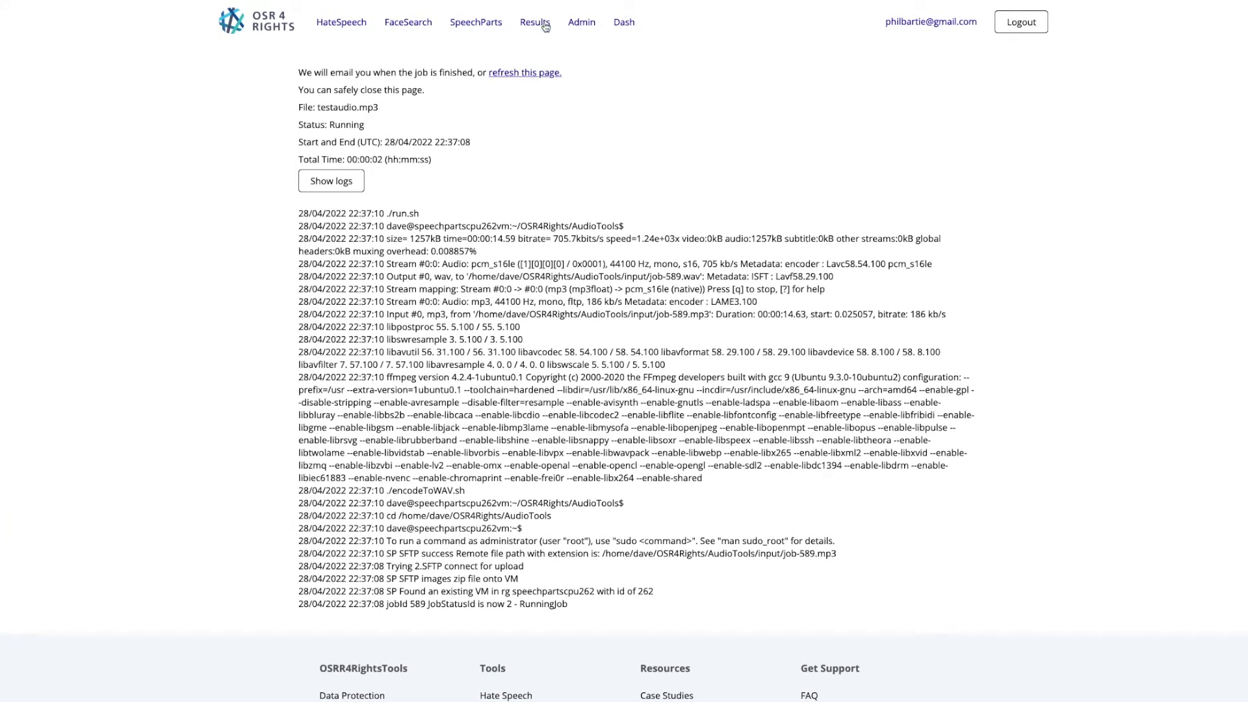
pyautogui.click(544, 25)
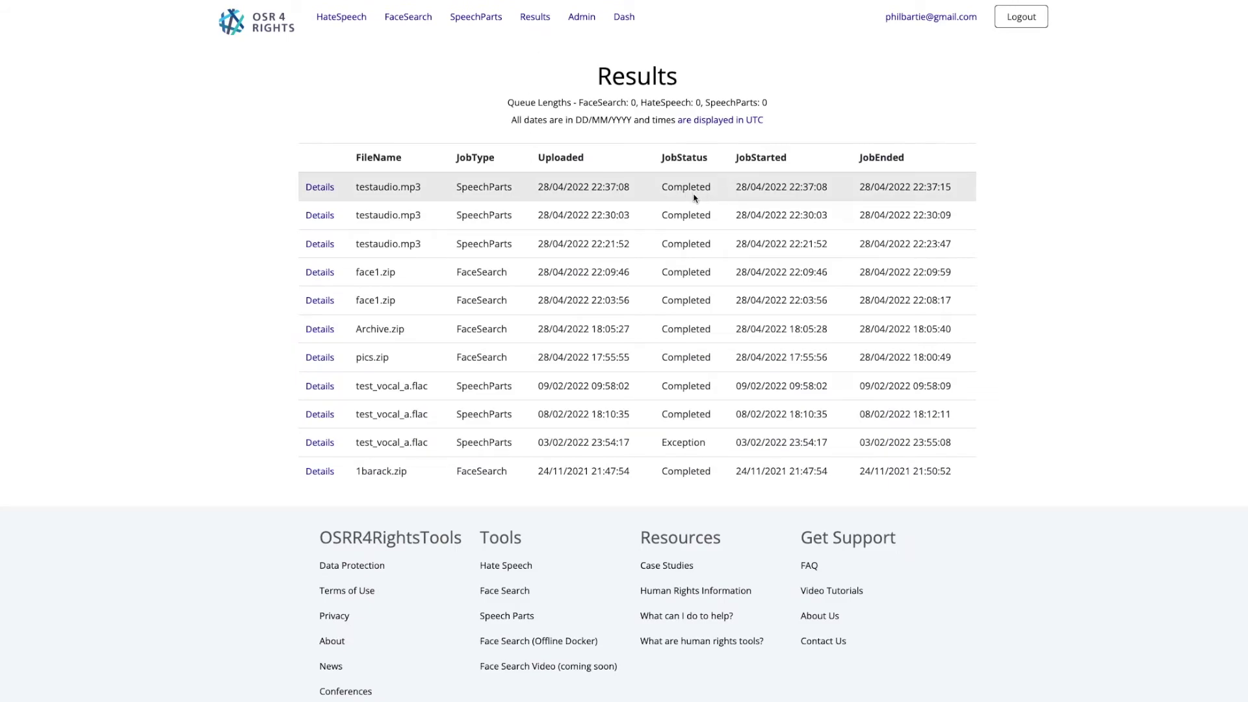
# Step: Open the Details of the newest testaudio.mp3 SpeechParts job in the Results list
pyautogui.click(320, 188)
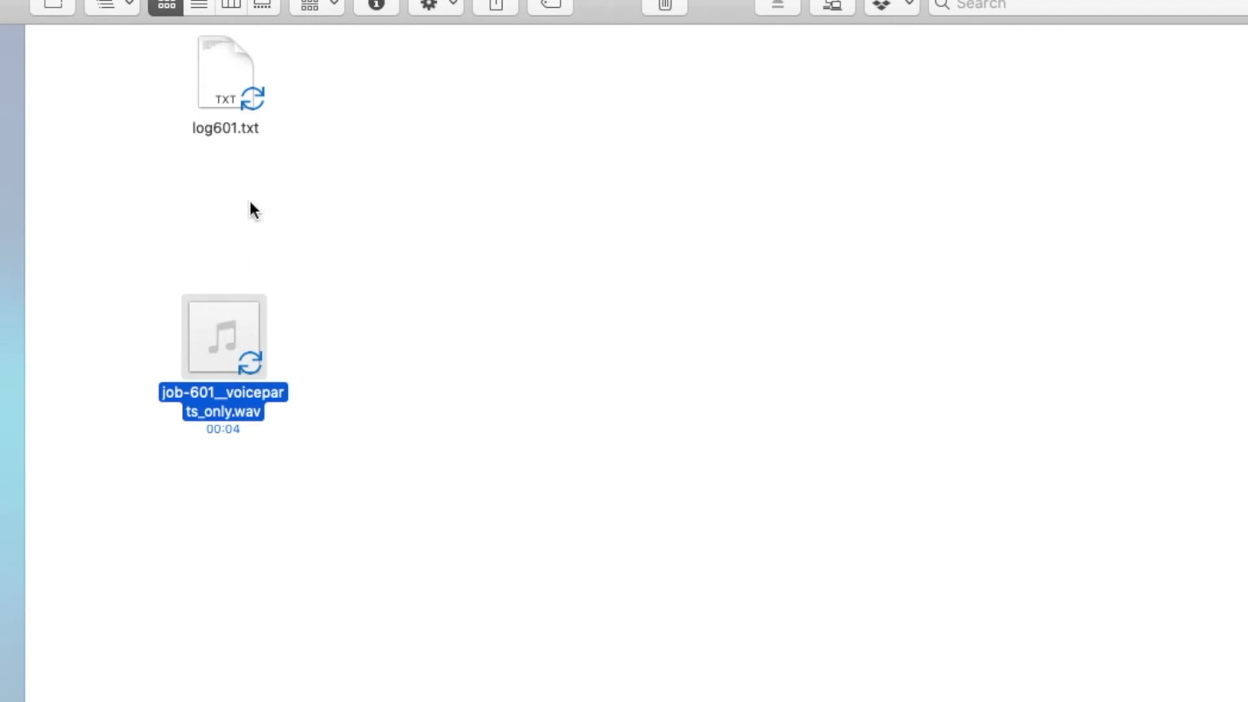
# Step: Quick Look log601.txt and highlight its three detected voice-section start/end lines
pyautogui.moveTo(237, 71); pyautogui.dragTo(412, 167)
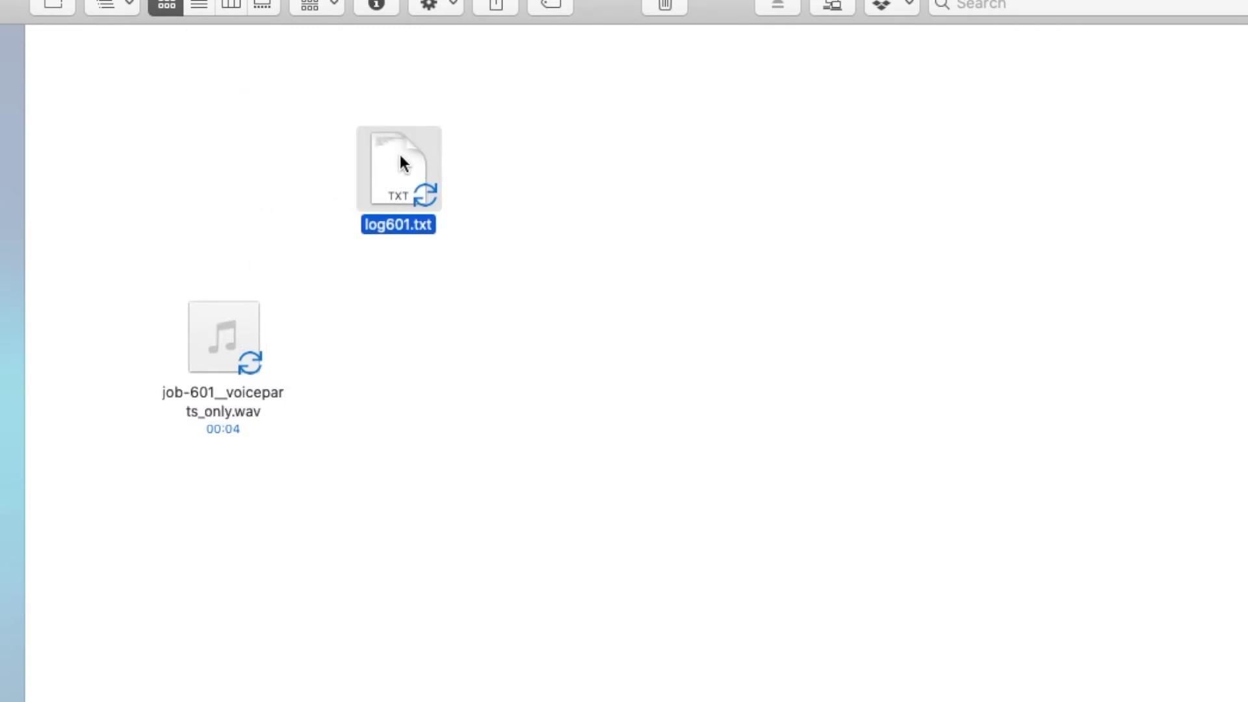
pyautogui.press('space')
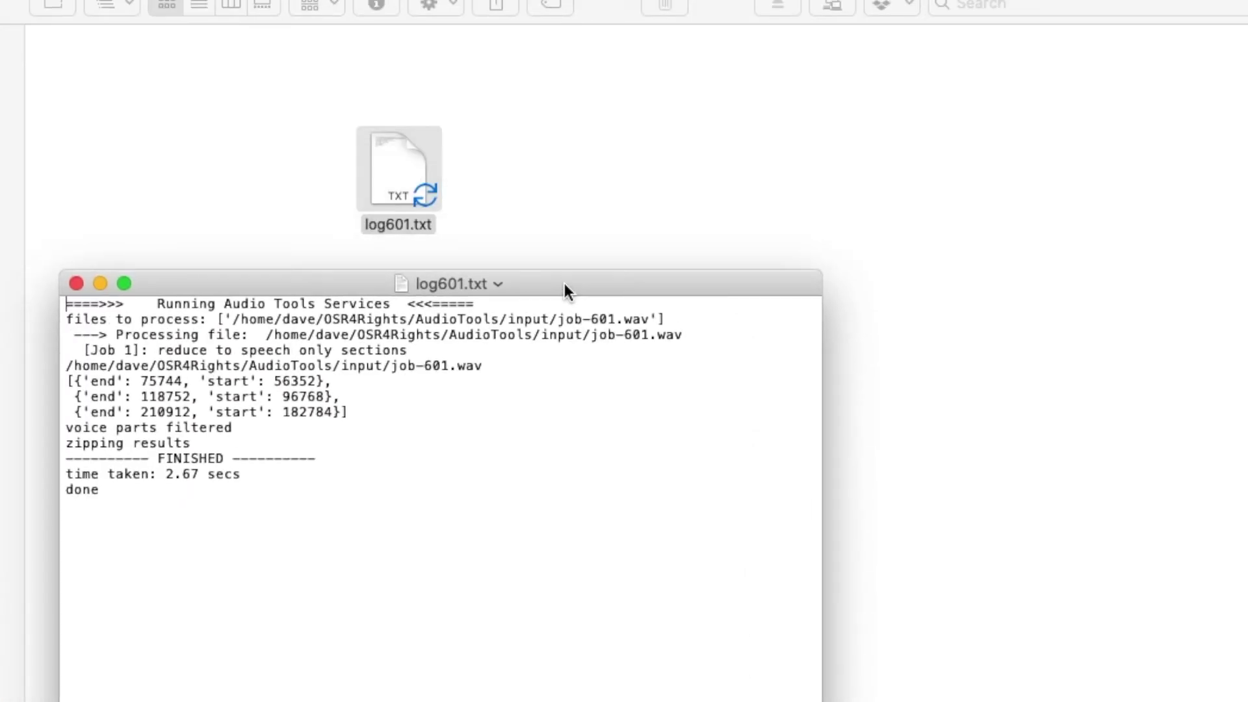
pyautogui.moveTo(365, 412); pyautogui.dragTo(68, 385)
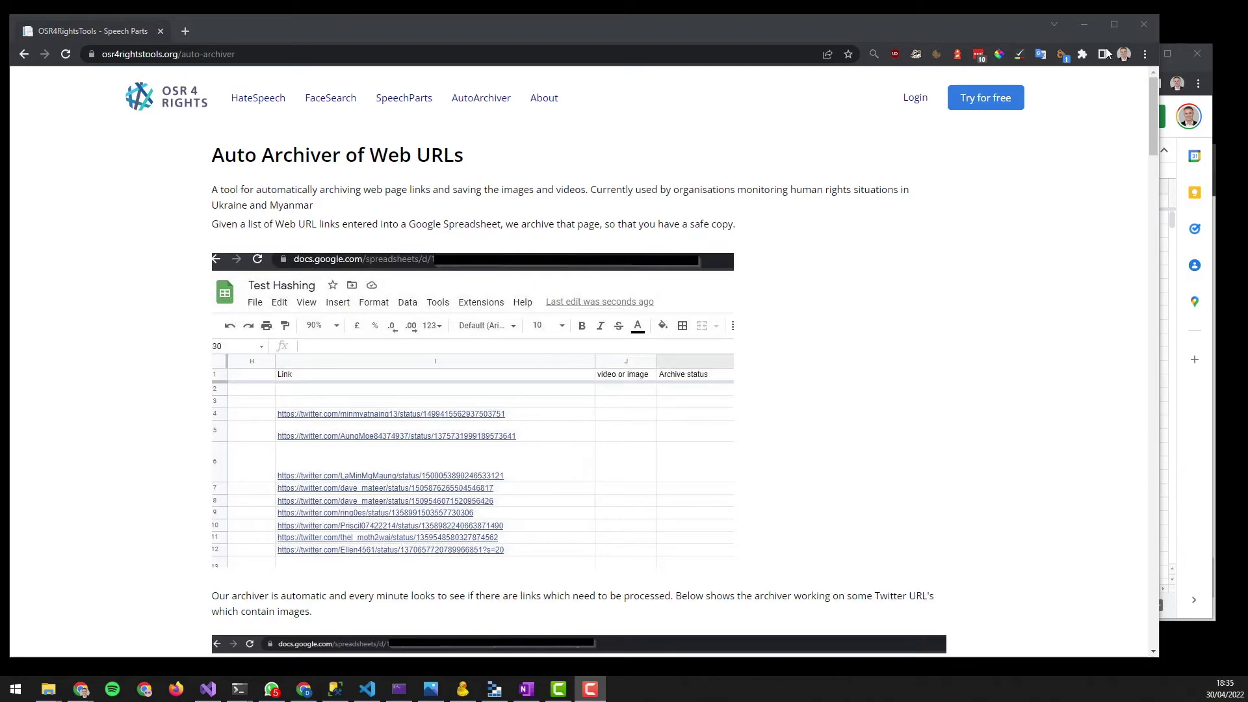
# Step: Minimize the Chrome window with the Auto Archiver page to reveal the Test Hashing spreadsheet
pyautogui.click(1082, 23)
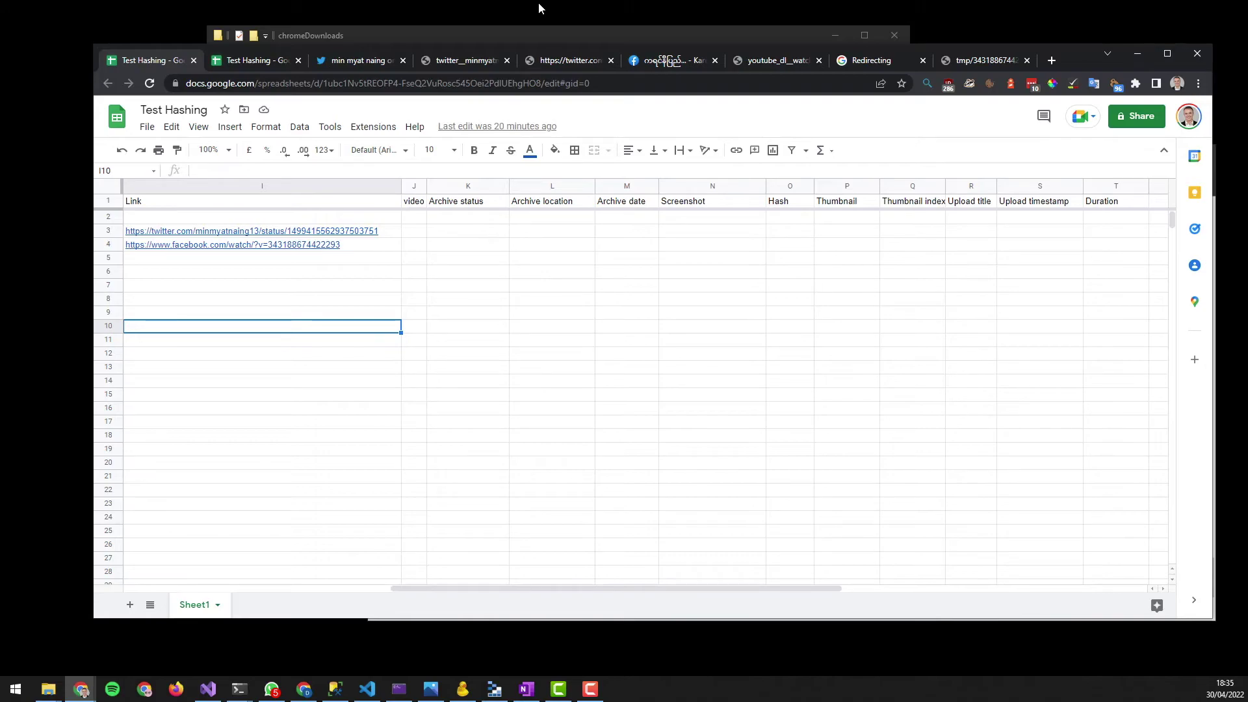
# Step: On the archive results sheet, view the original tweet, its archived screenshot and archived media page
pyautogui.click(244, 59)
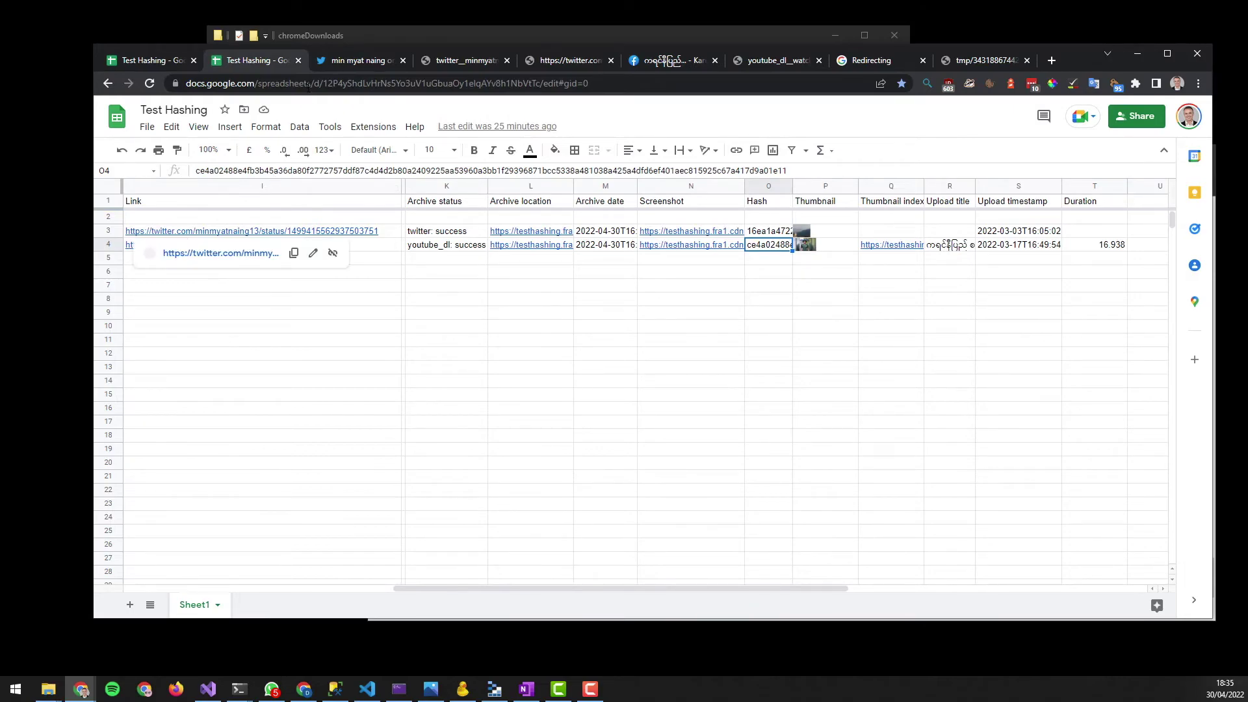
pyautogui.click(341, 61)
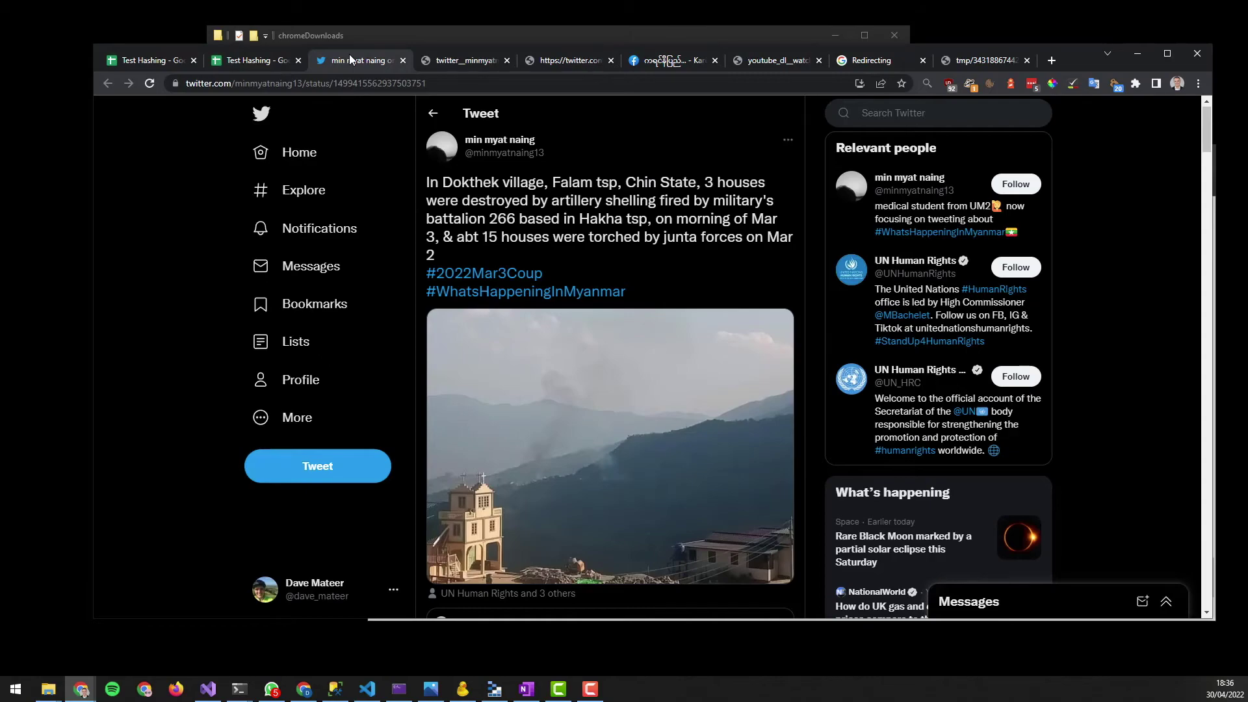
pyautogui.click(436, 60)
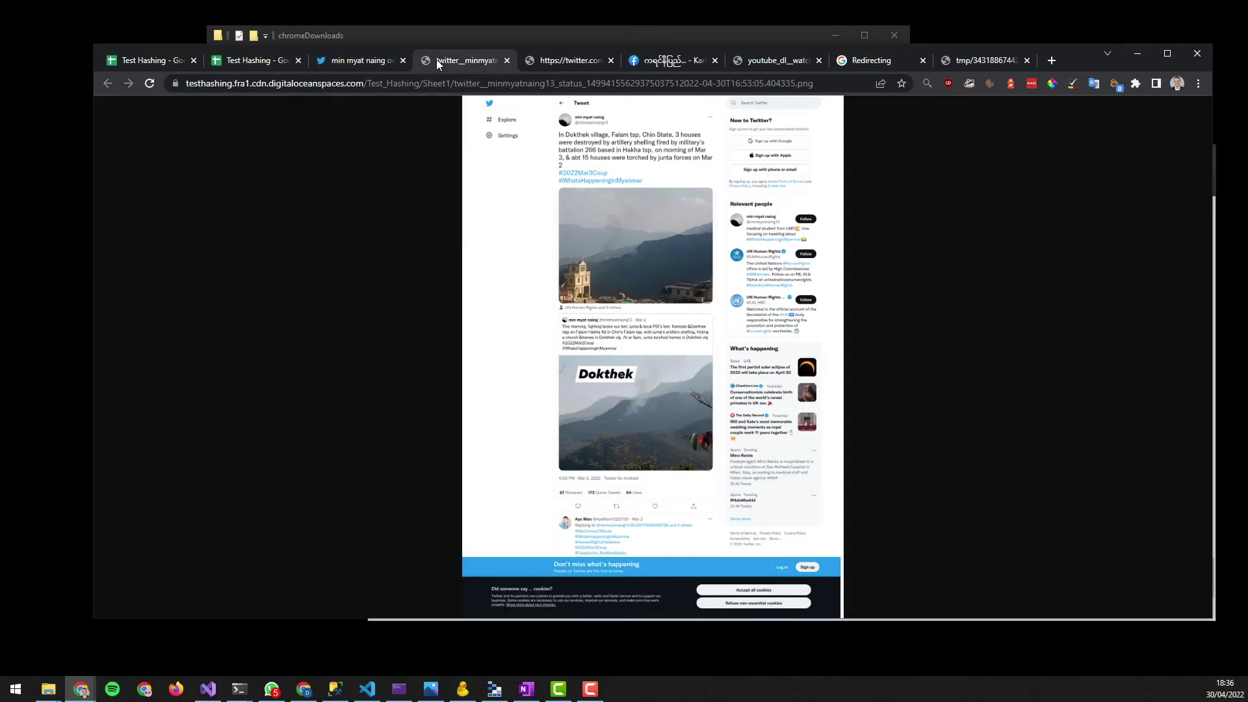
pyautogui.click(558, 59)
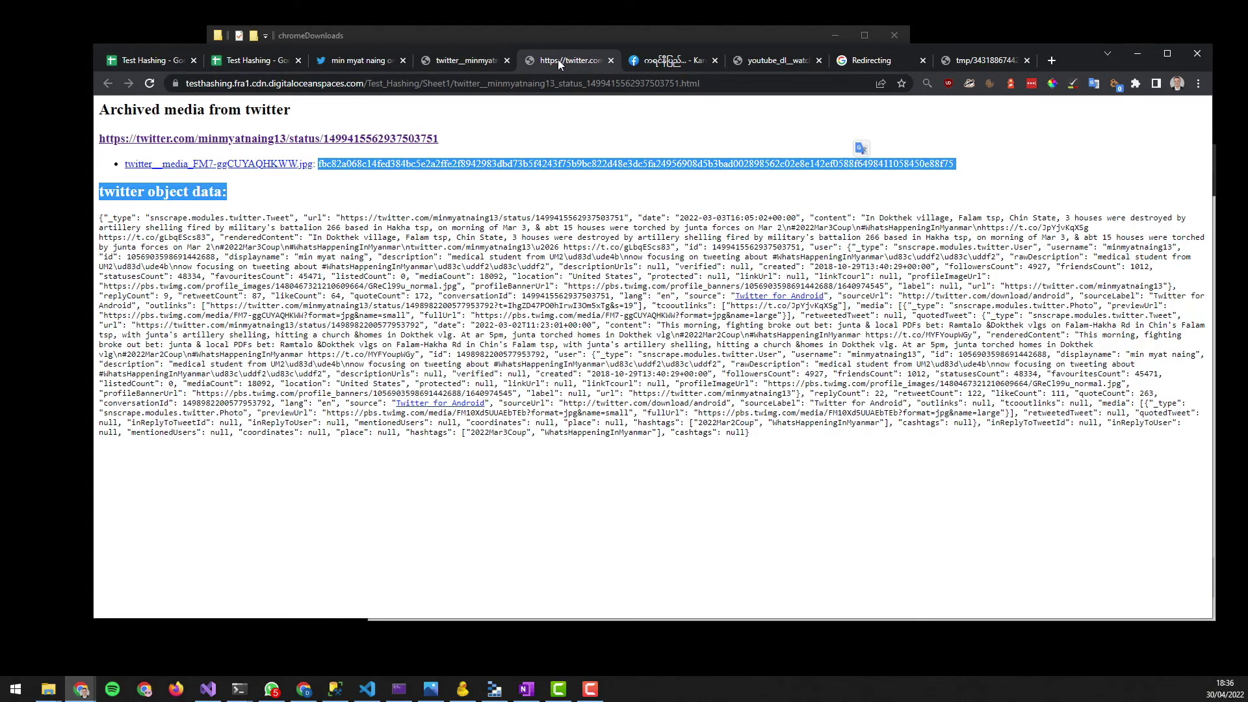
# Step: Check the chromeDownloads folder, then return to the Test Hashing results sheet at cell I6
pyautogui.moveTo(1067, 58); pyautogui.dragTo(875, 345)
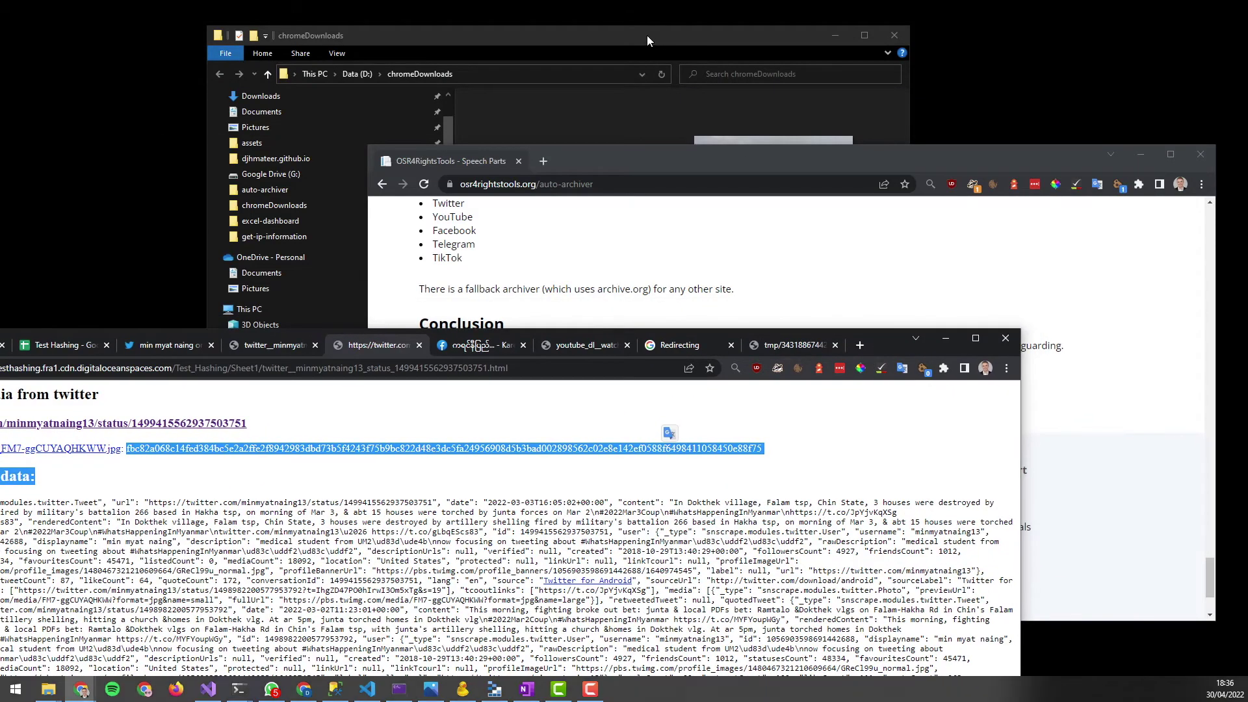
pyautogui.click(647, 35)
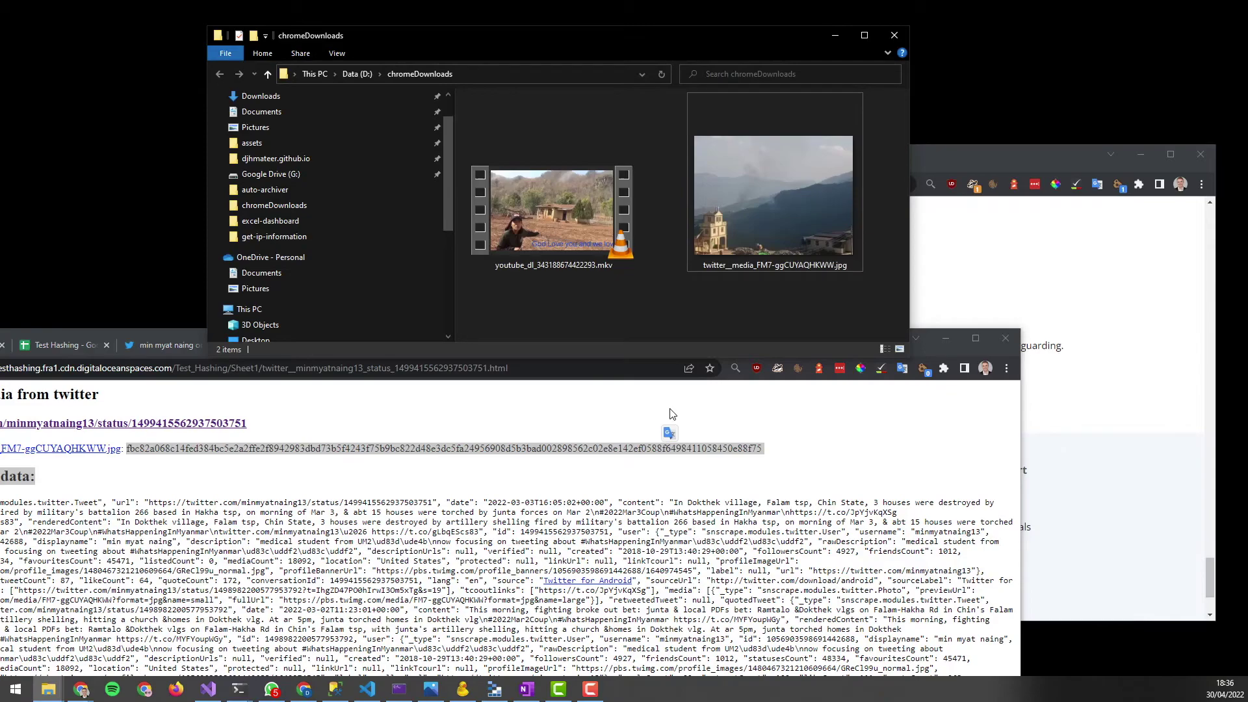
pyautogui.click(887, 345)
pyautogui.moveTo(886, 345); pyautogui.dragTo(1034, 68)
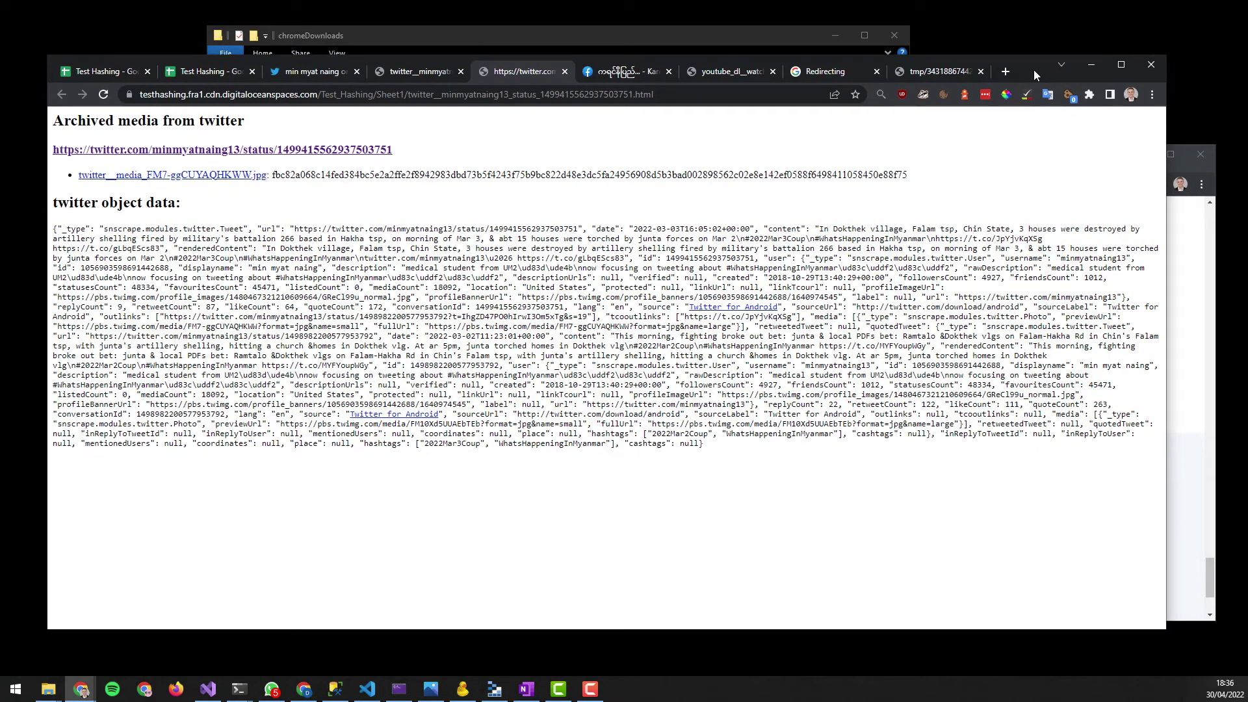
pyautogui.click(1006, 95)
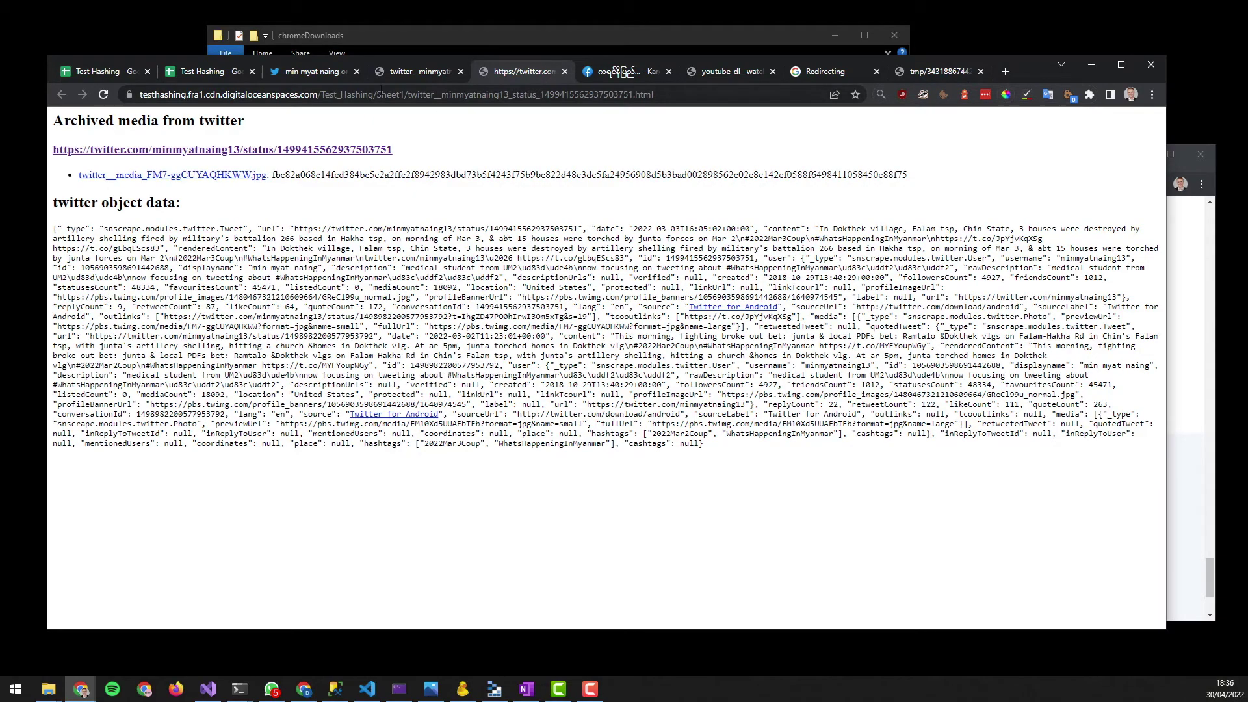
pyautogui.click(196, 72)
pyautogui.click(225, 284)
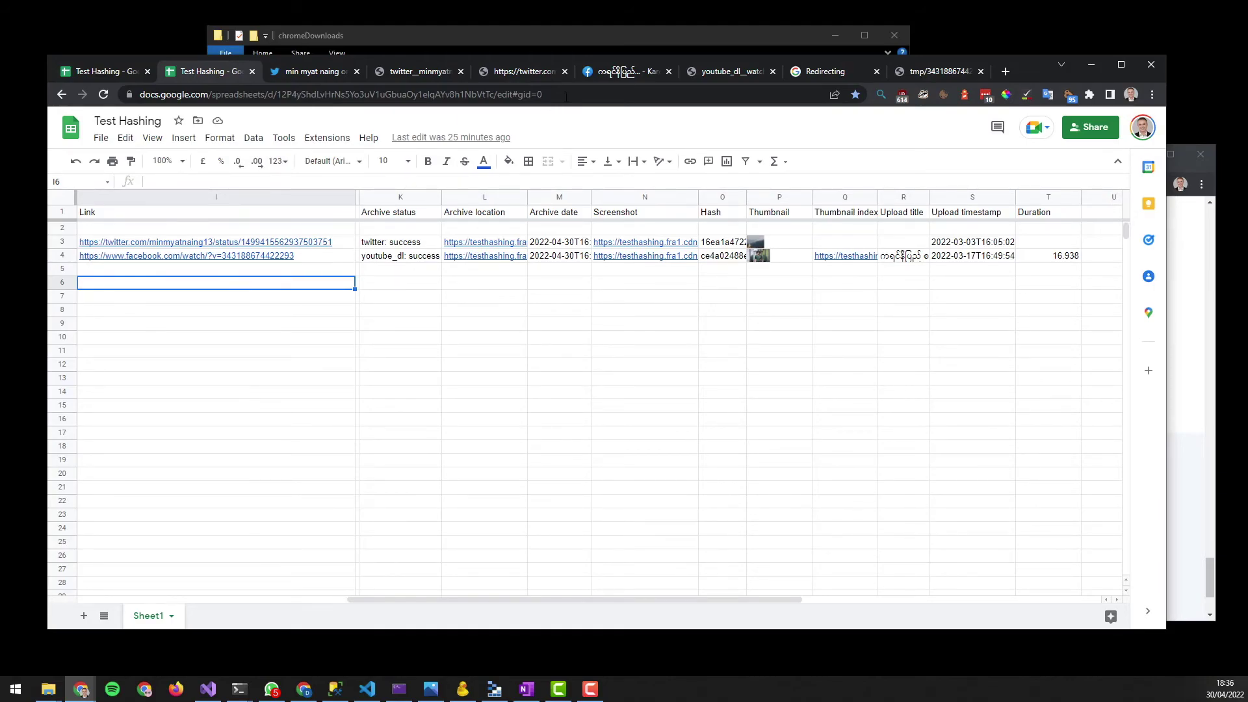
# Step: View the Facebook video, its archived screenshot, the chromeDownloads folder and the frame thumbnail grid
pyautogui.click(604, 71)
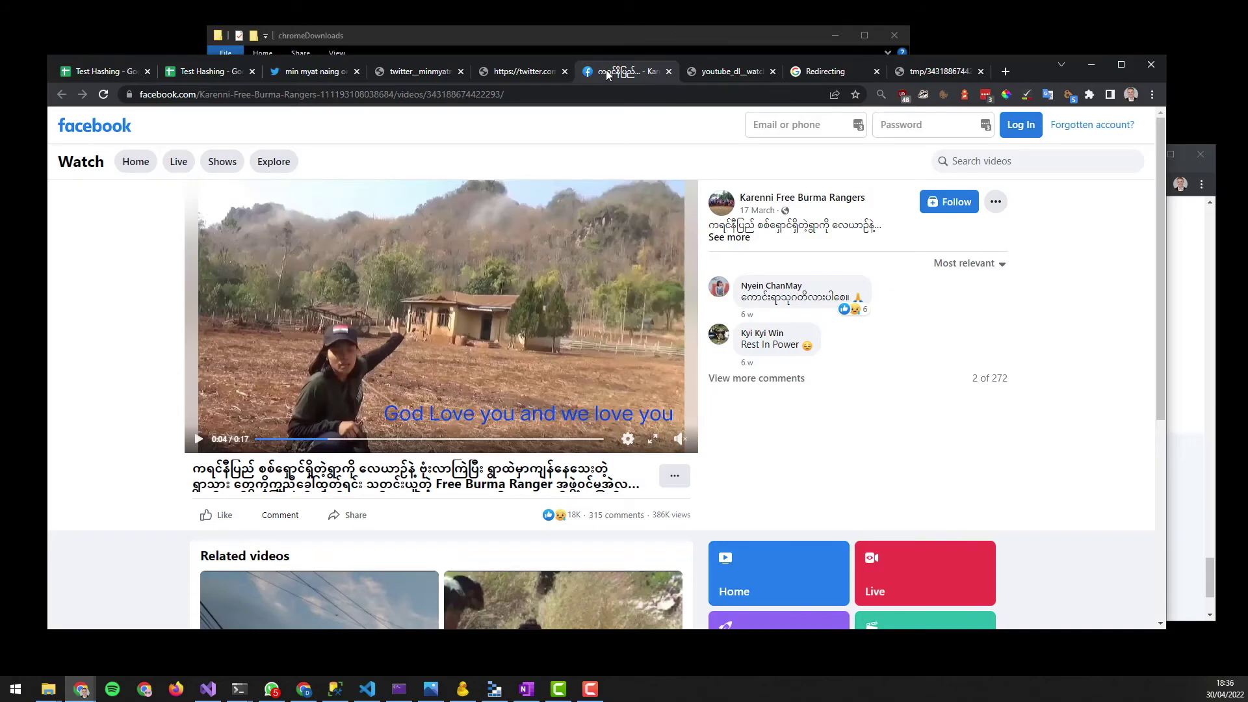
pyautogui.click(709, 71)
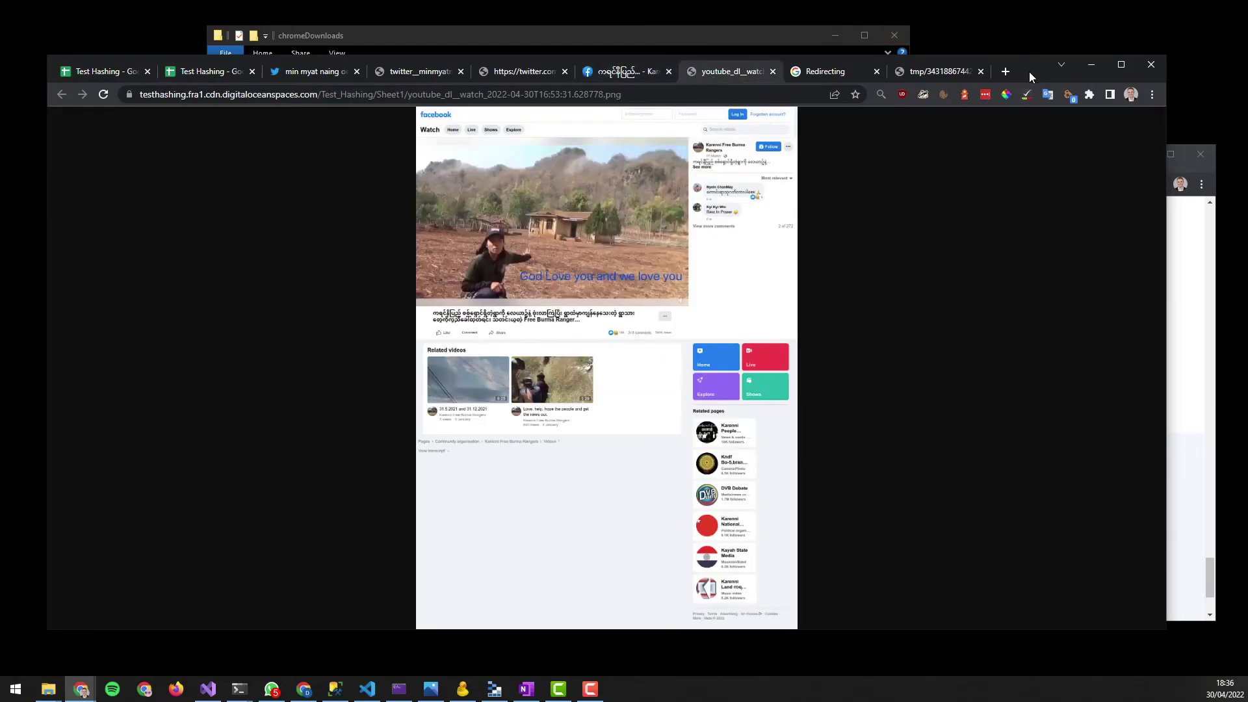
pyautogui.moveTo(1029, 71); pyautogui.dragTo(1000, 226)
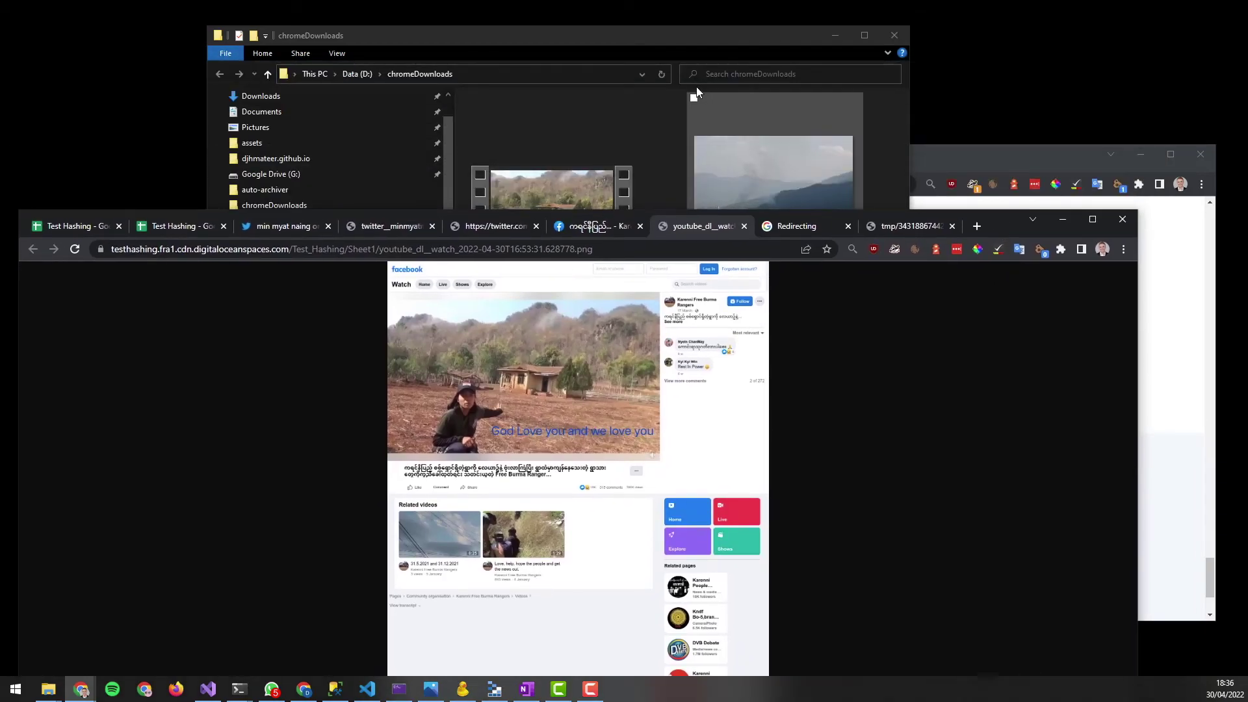
pyautogui.click(680, 37)
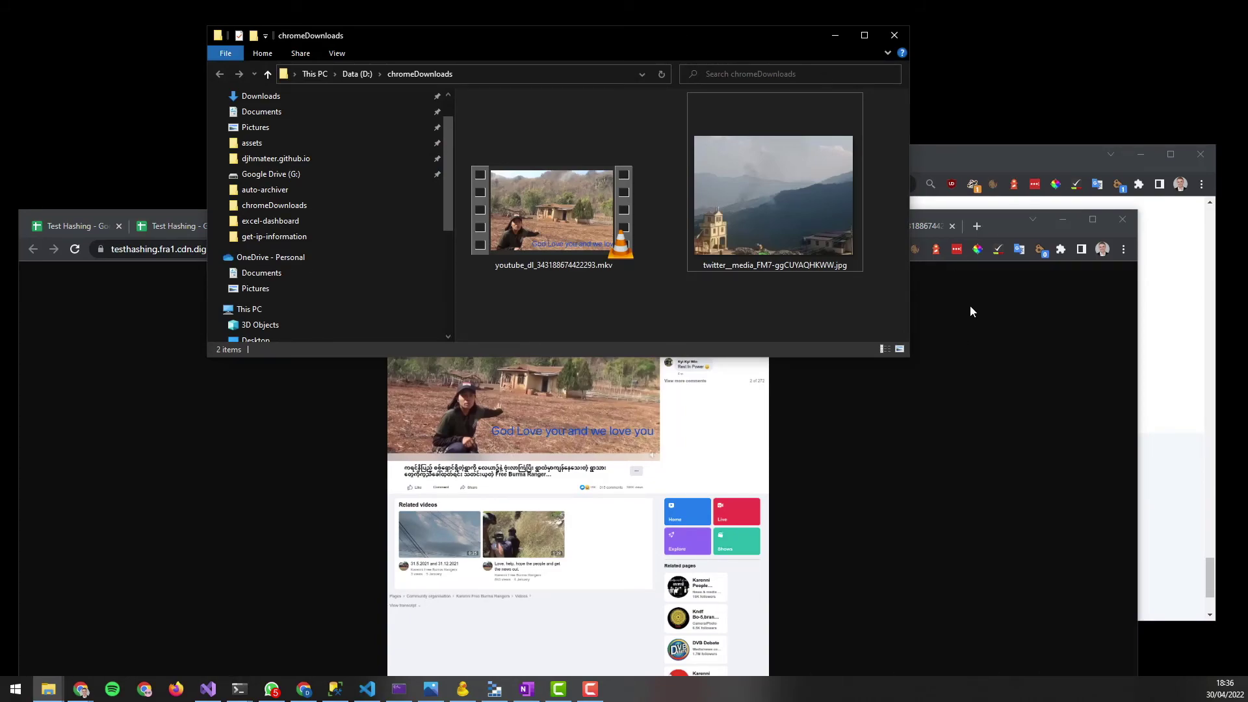
pyautogui.moveTo(1003, 221); pyautogui.dragTo(1041, 35)
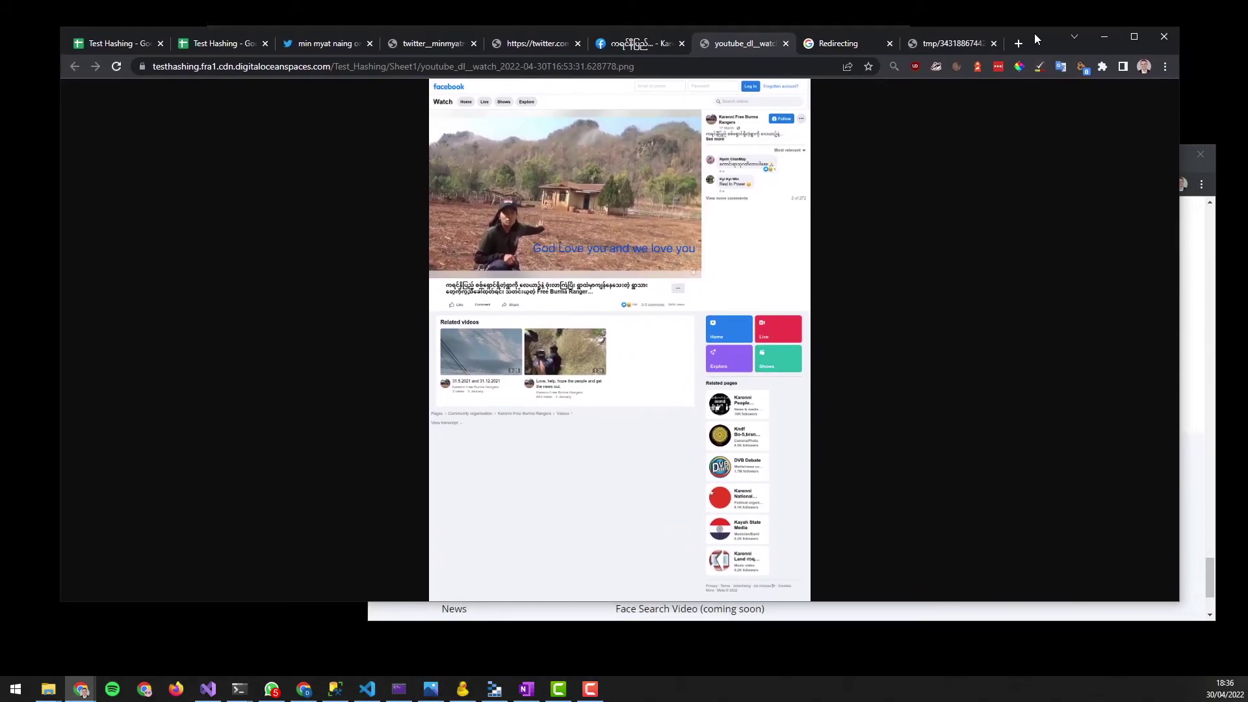
pyautogui.click(945, 43)
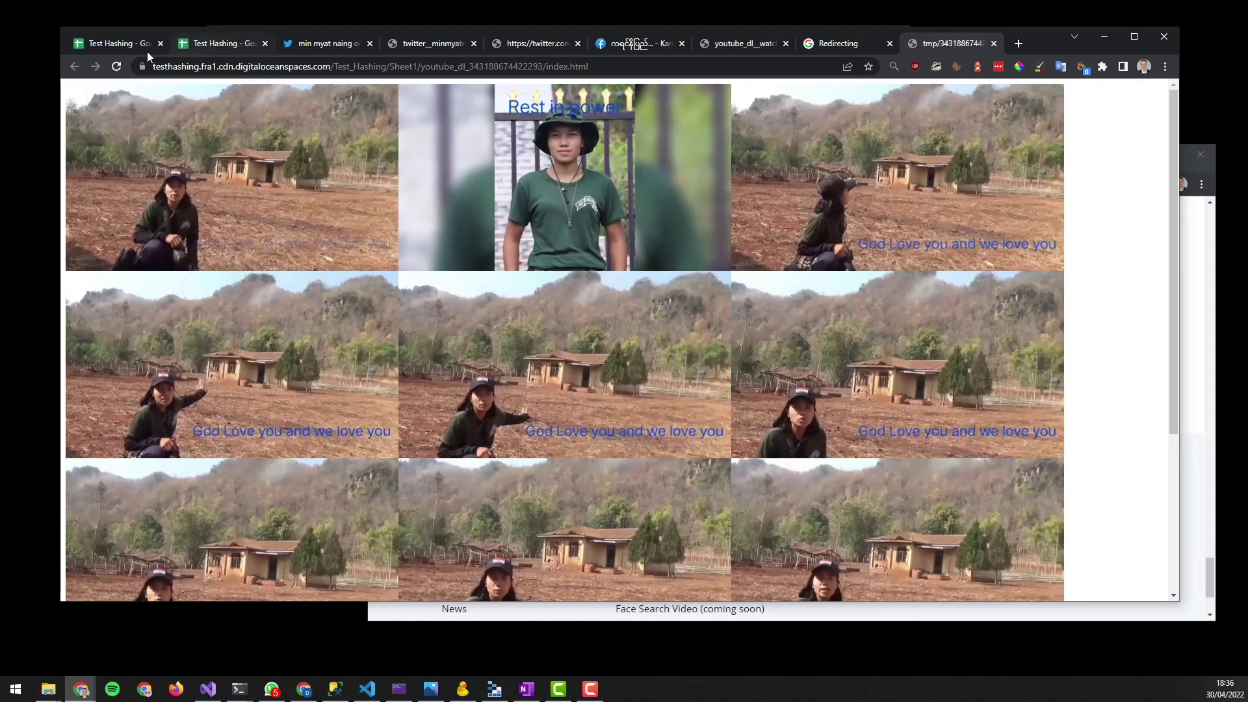
# Step: Review the upload title, timestamp and 16.938 duration in R4–T4, then bring back the Auto Archiver page
pyautogui.click(206, 42)
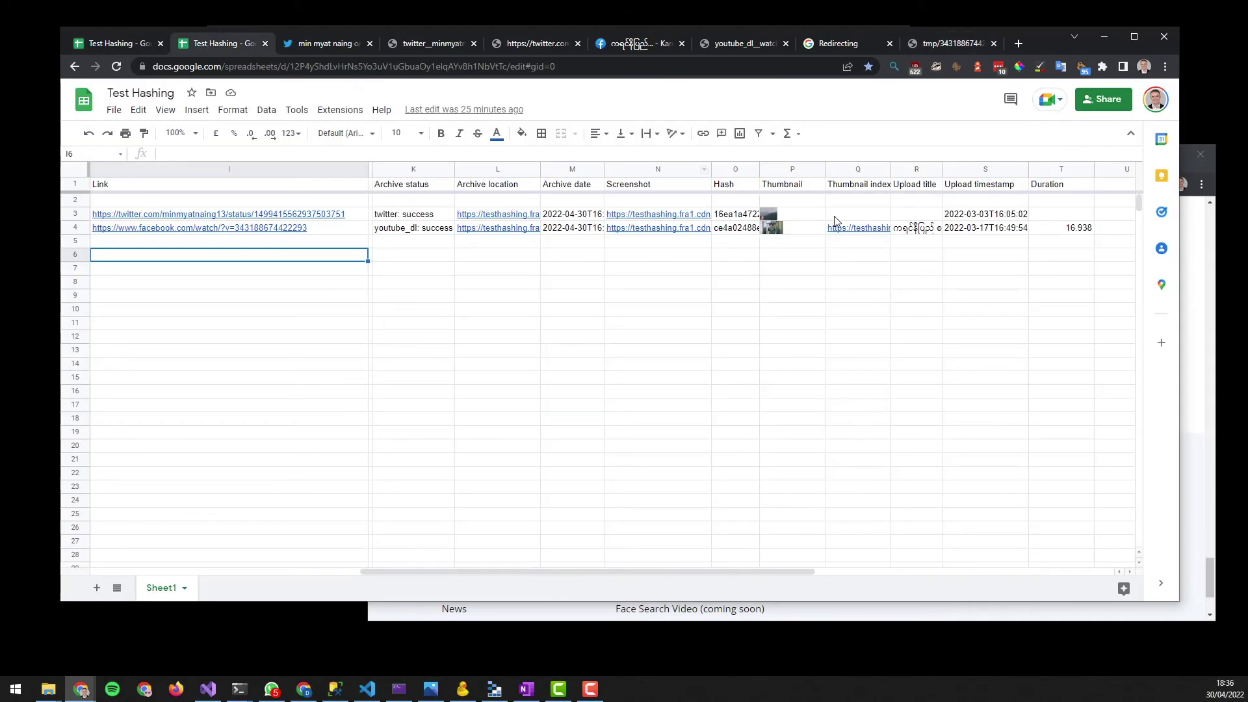
pyautogui.click(918, 229)
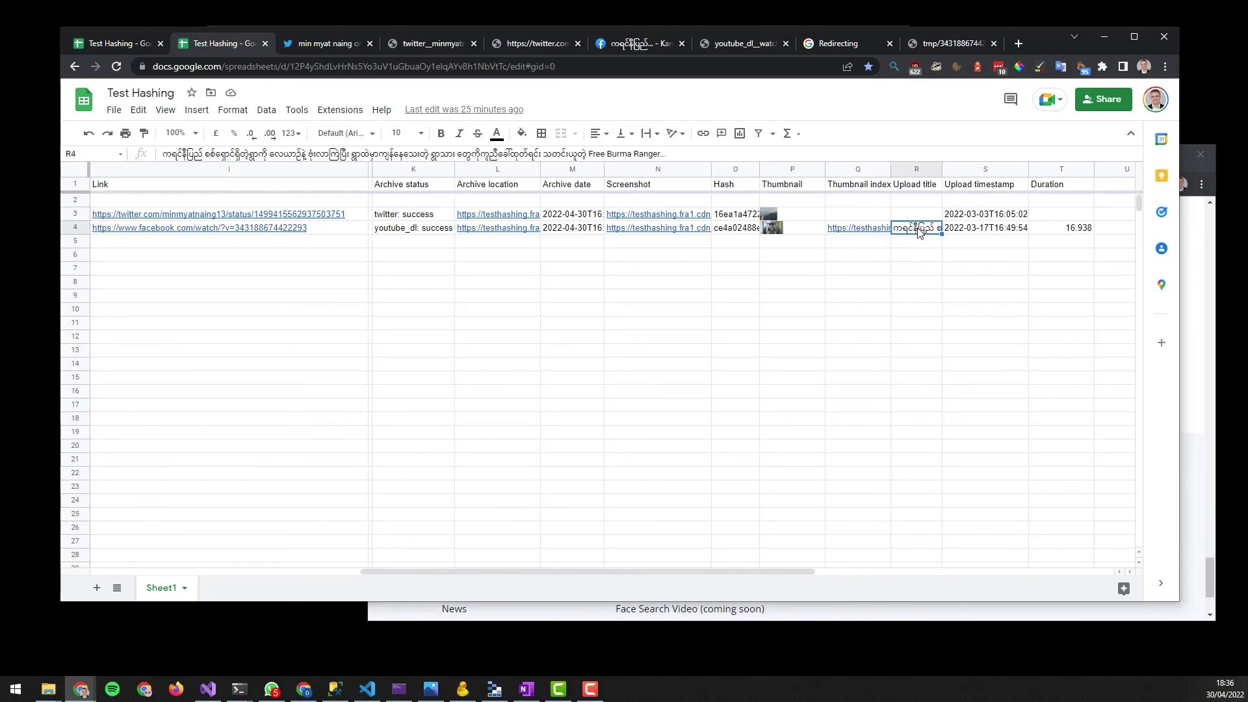
pyautogui.click(978, 229)
pyautogui.click(1072, 229)
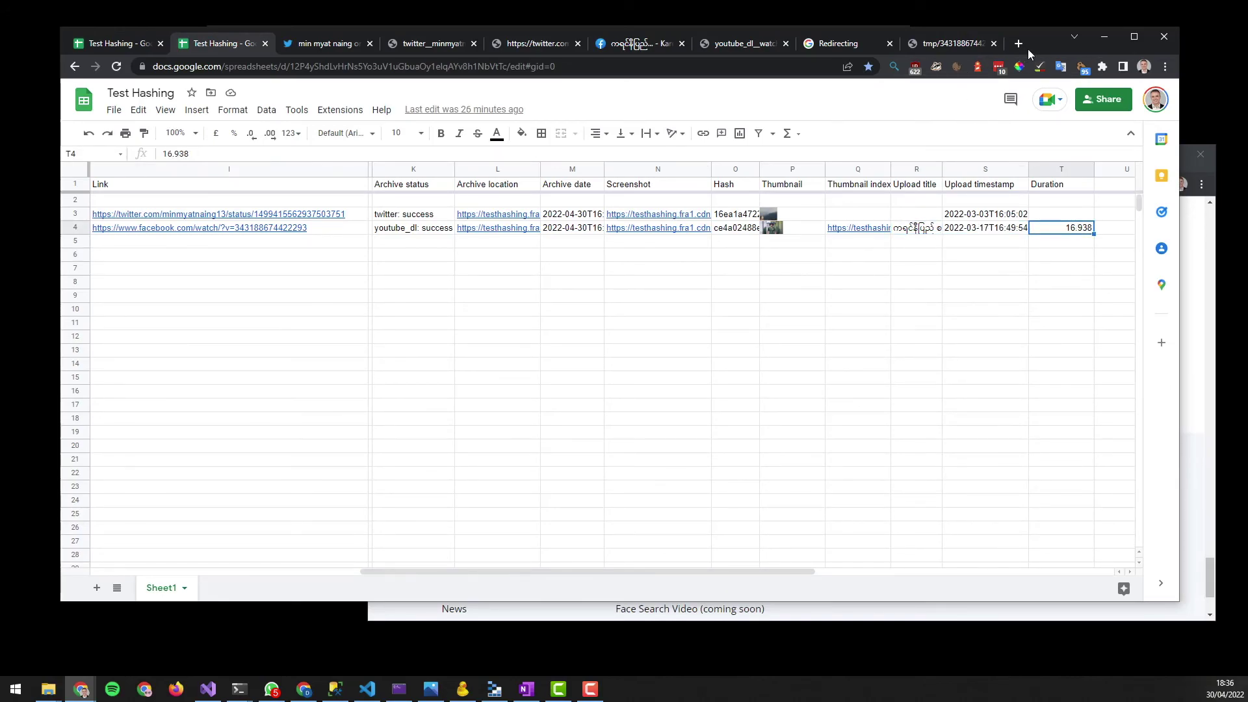
pyautogui.click(1114, 37)
pyautogui.click(1042, 150)
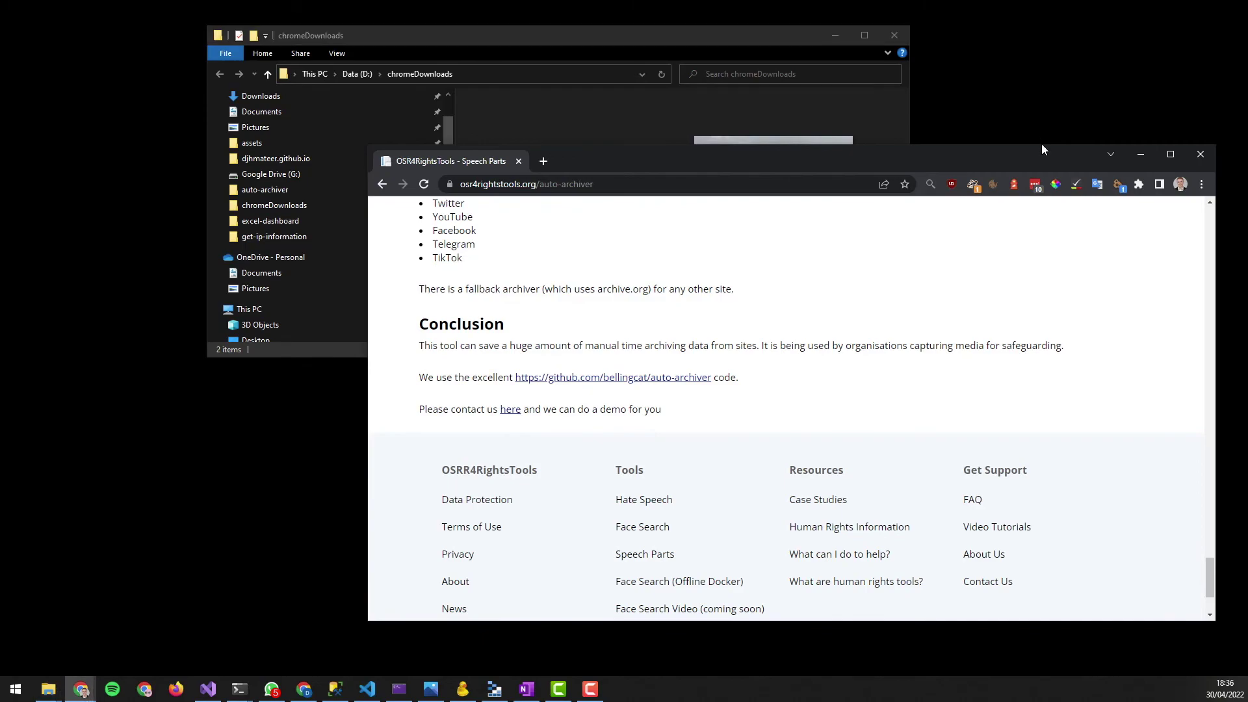